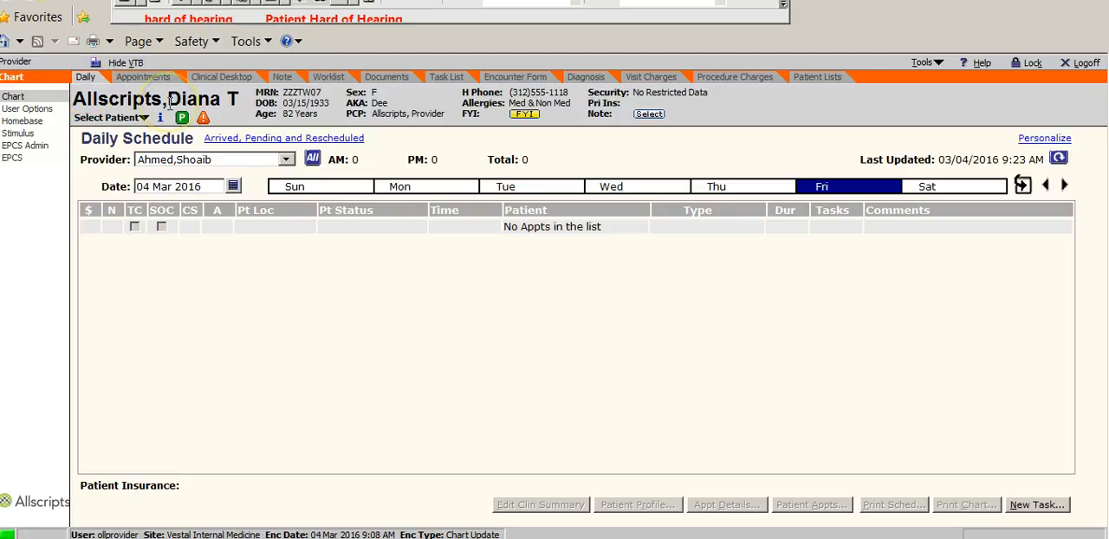
Step: Search for the patient by partial last and first name, and open the matching patient's chart
click(116, 116)
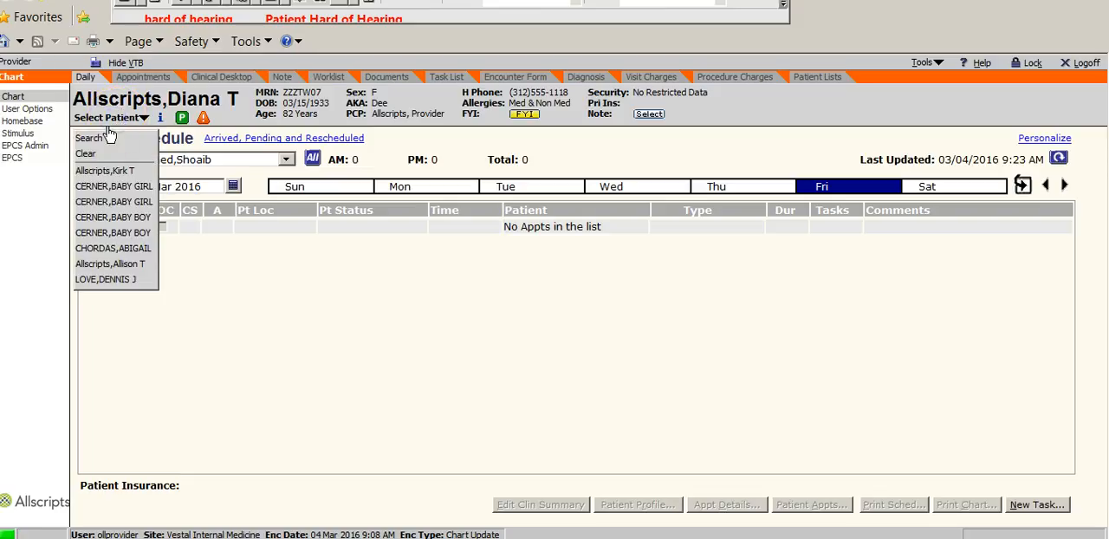
click(92, 139)
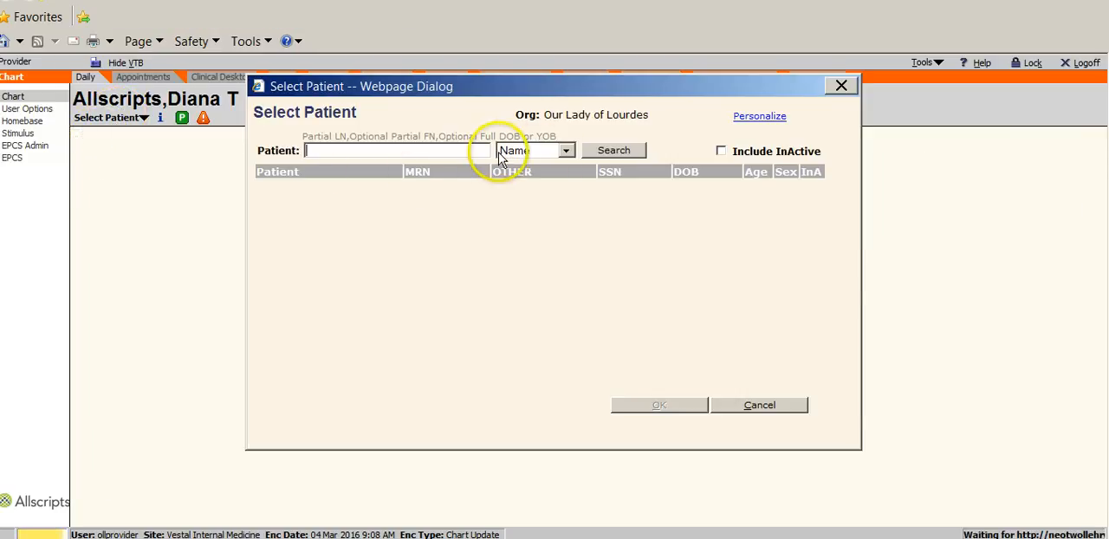
click(566, 152)
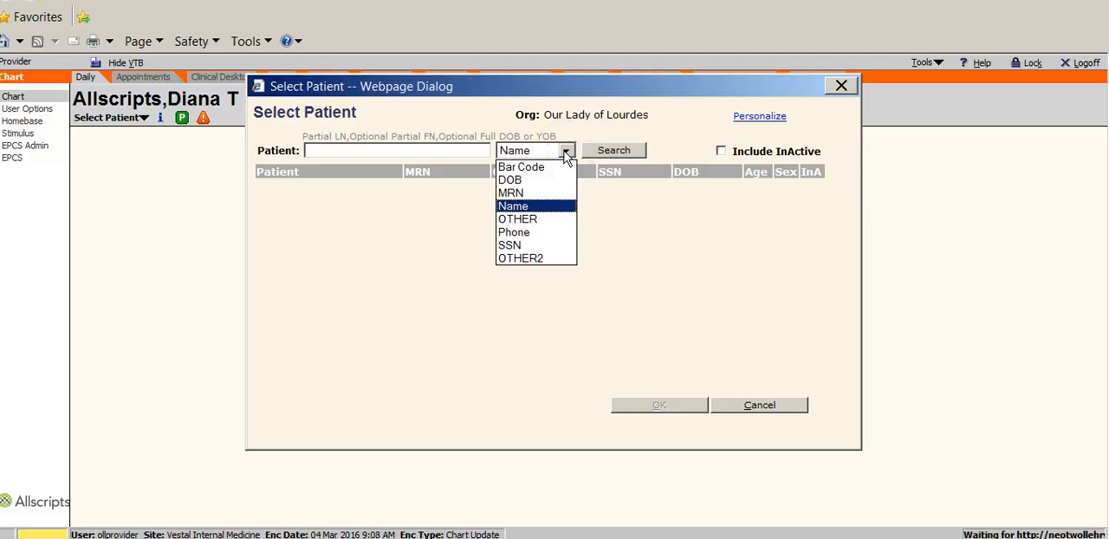
click(428, 151)
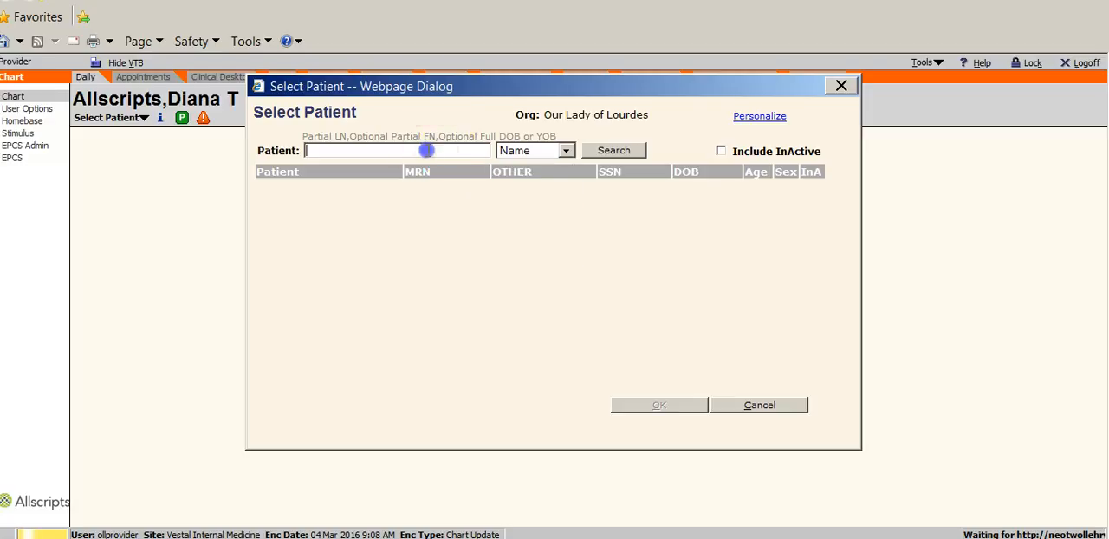
text(alls, dian)
key(Return)
click(373, 188)
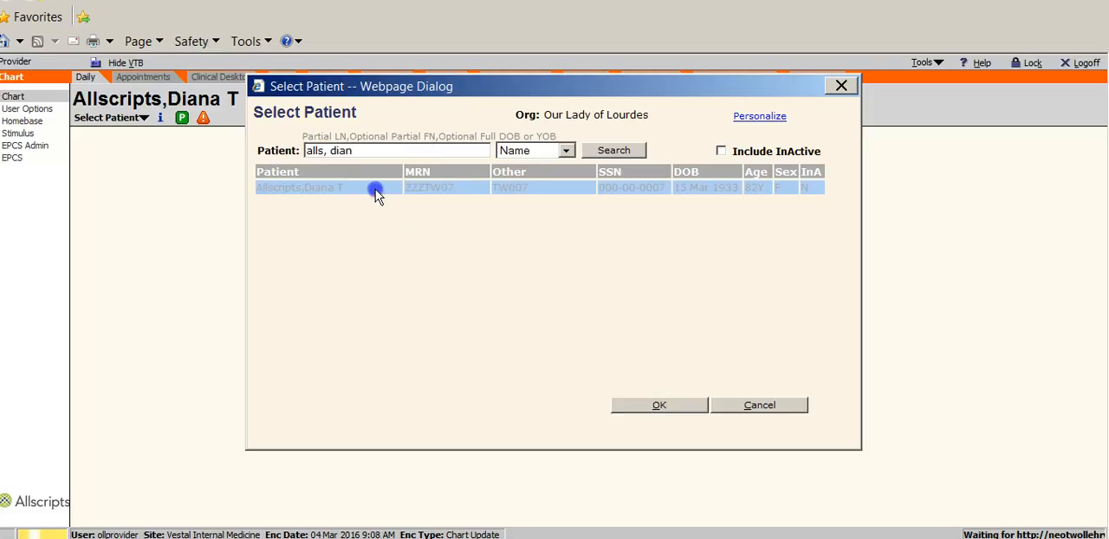
click(672, 408)
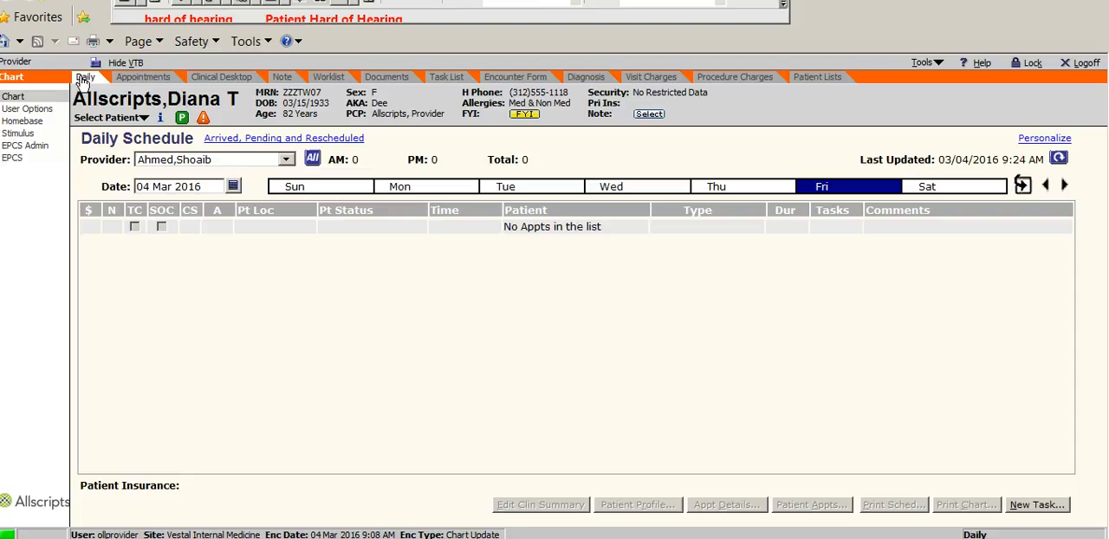
Step: Open the patient's Clinical Desktop and limit the problem list to Active Problems to review them
click(221, 78)
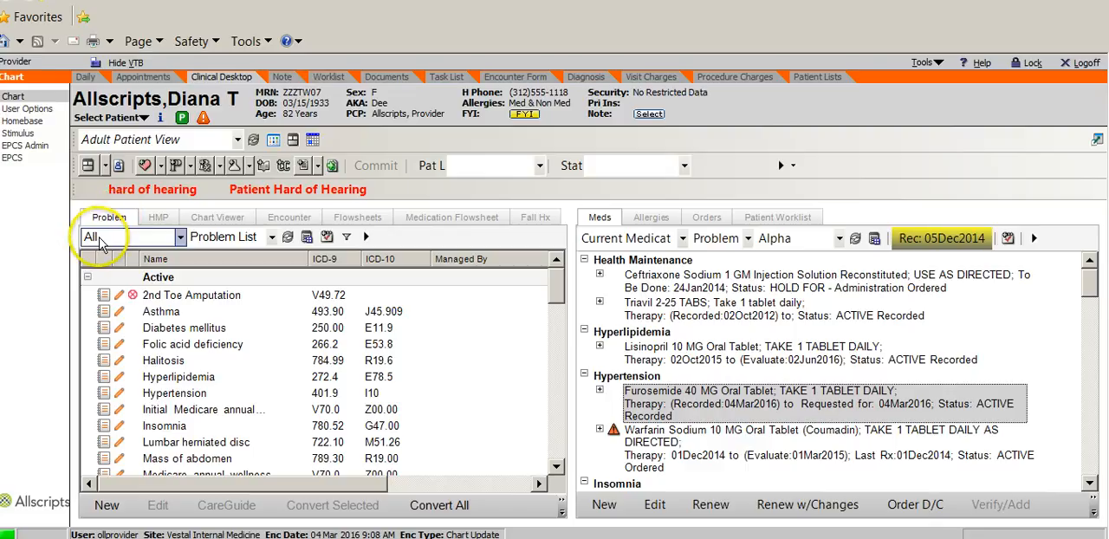
click(179, 237)
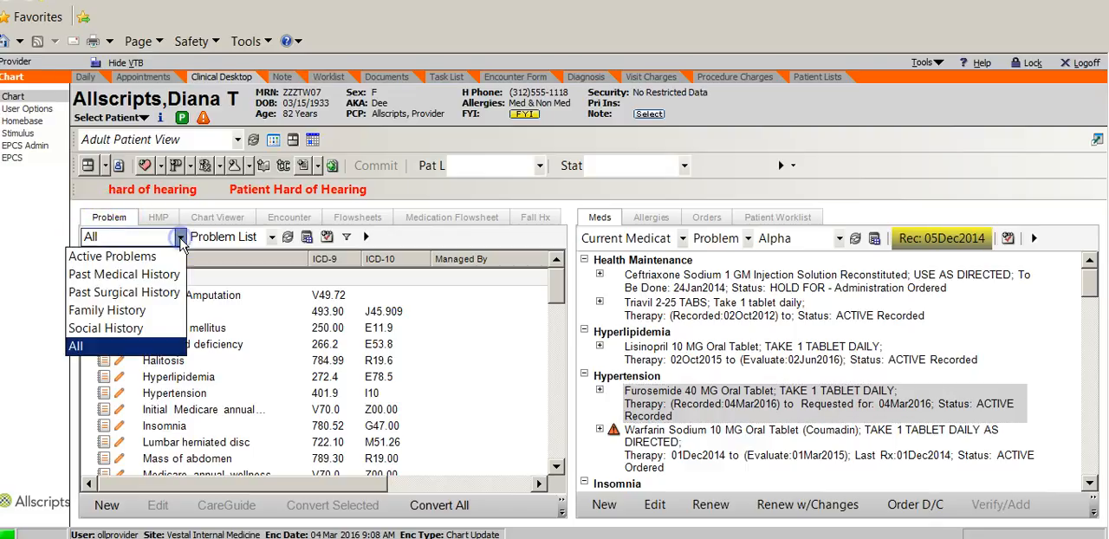
click(113, 256)
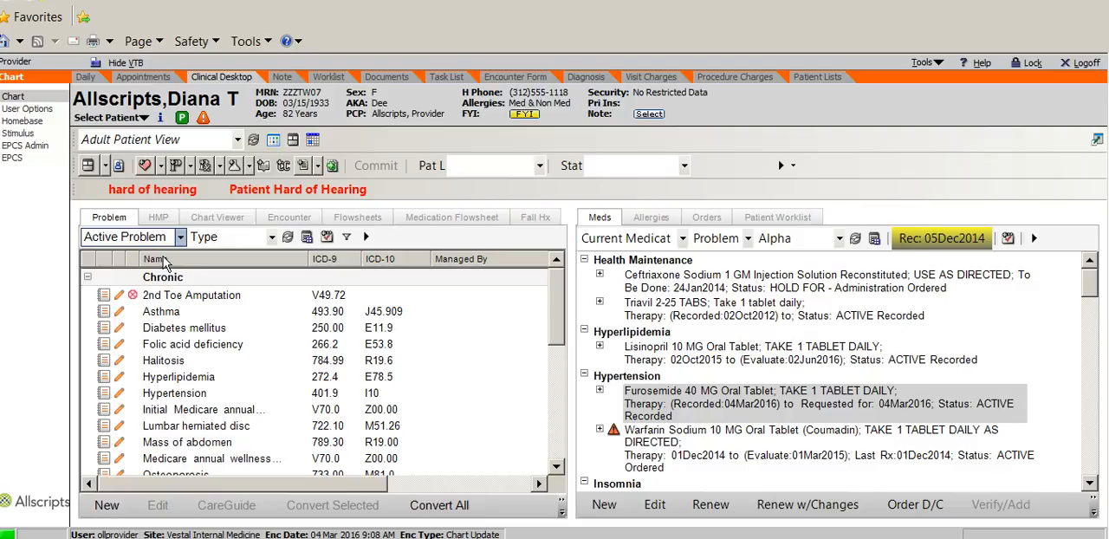
scroll(556, 345, down, 1)
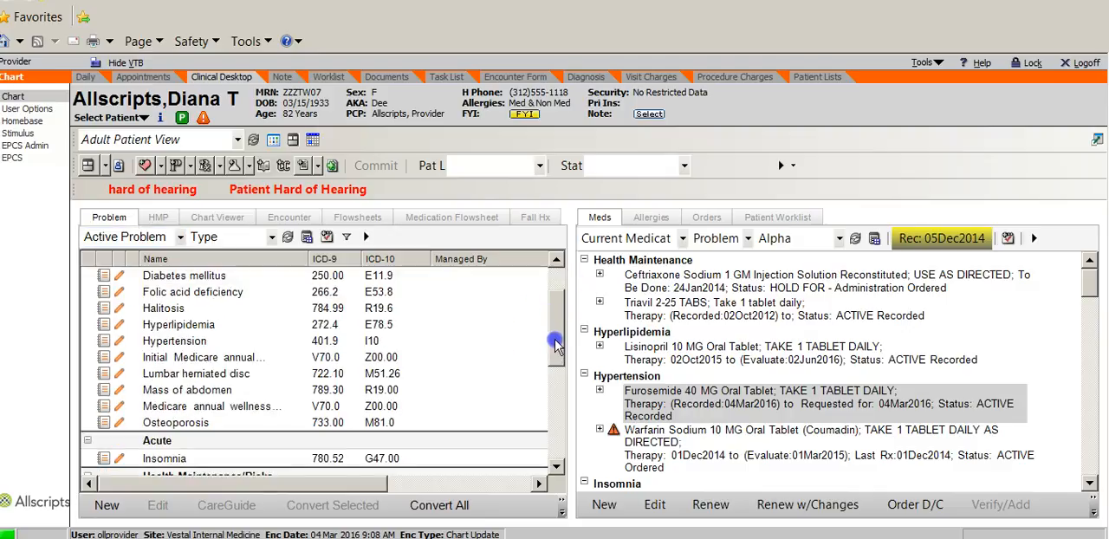
scroll(556, 344, down, 3)
scroll(556, 345, up, 5)
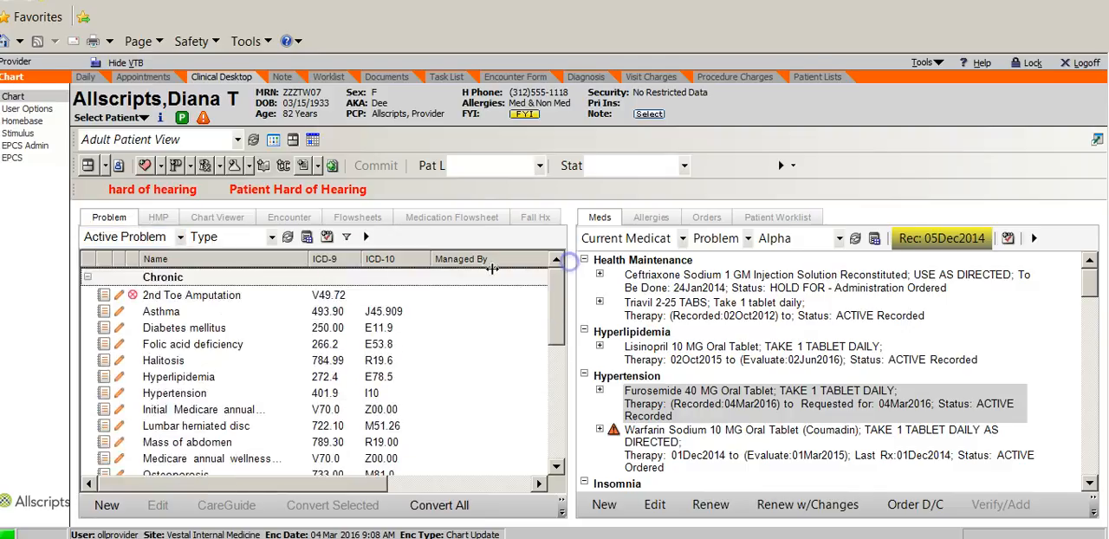
click(180, 236)
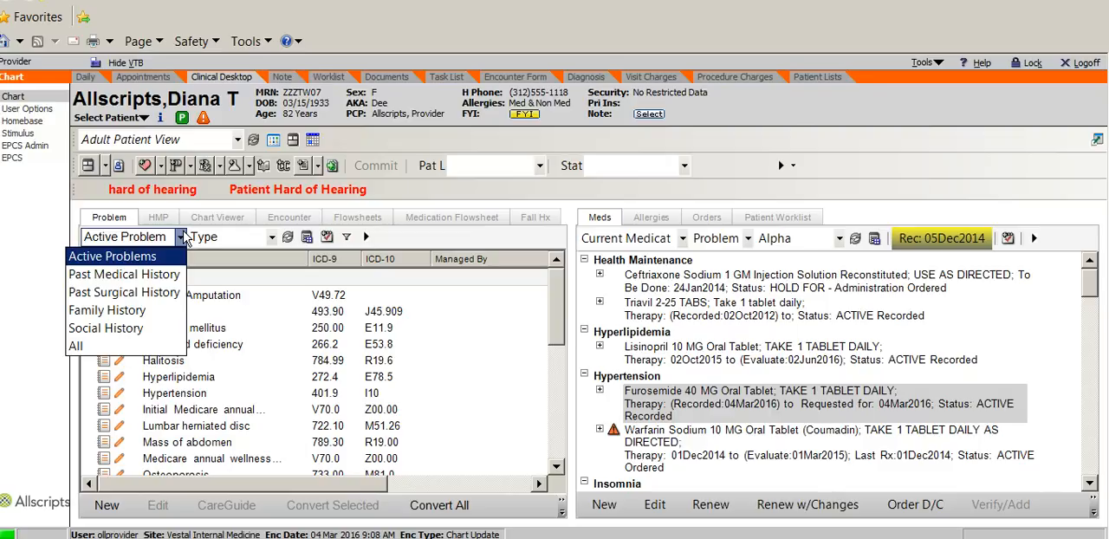
click(180, 237)
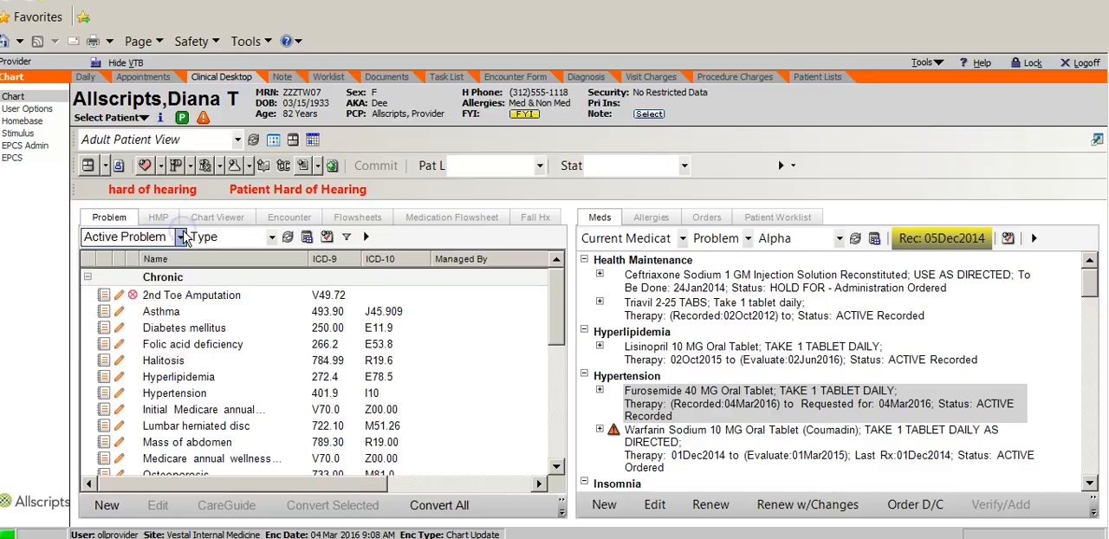
click(94, 221)
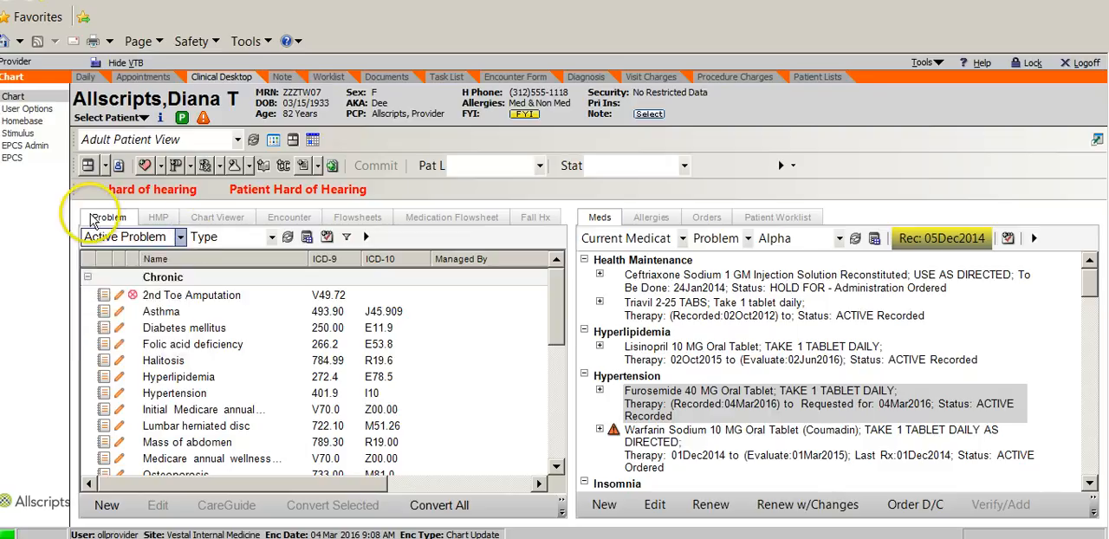
Step: Look through the patient's notes and diagnostics in the Chart Viewer
click(208, 227)
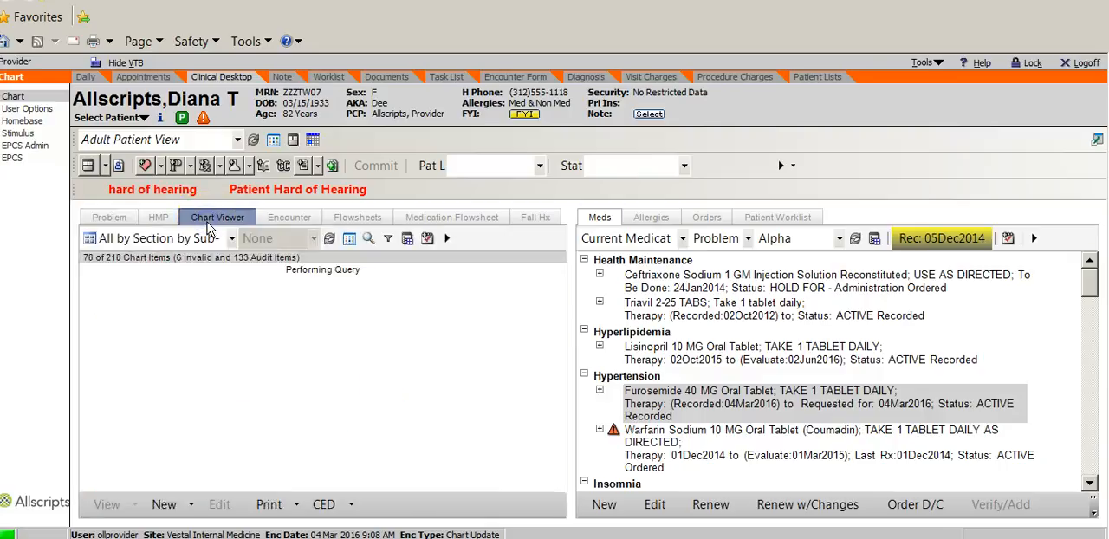
click(180, 312)
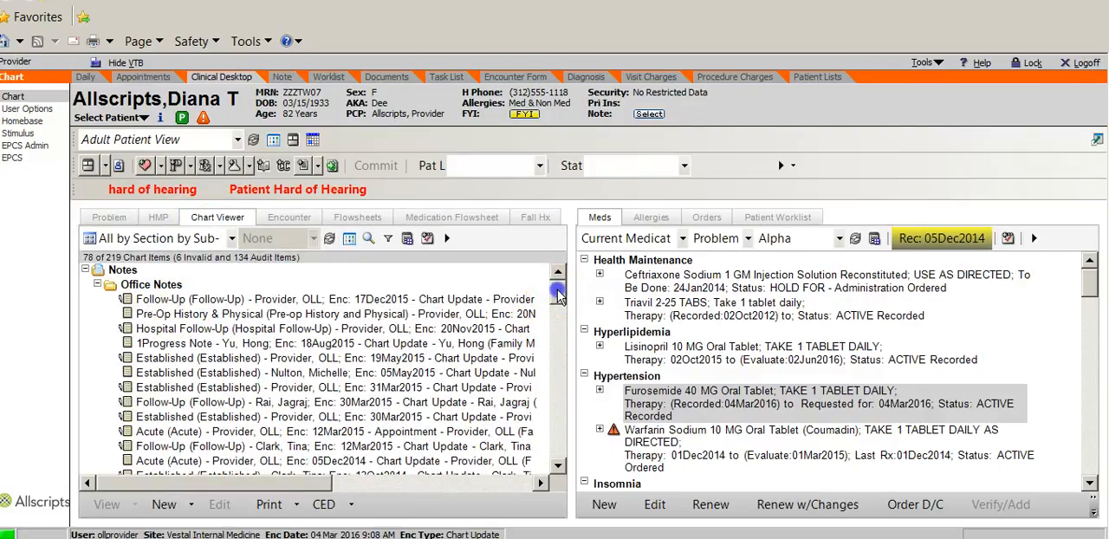
mouse_move(558, 294)
mouse_down()
mouse_move(543, 351)
mouse_move(546, 333)
mouse_move(549, 342)
mouse_up()
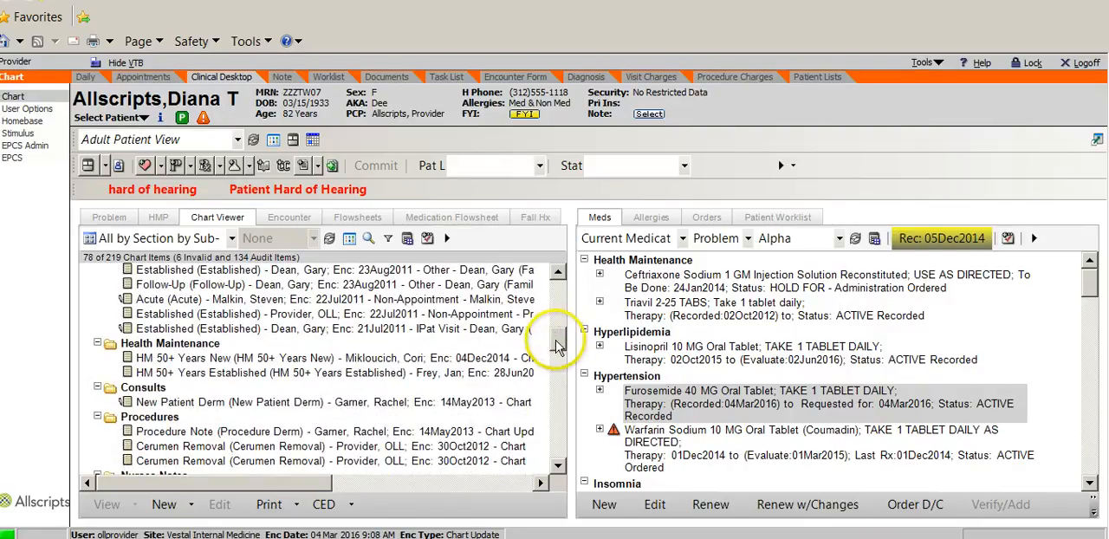
mouse_move(547, 373)
mouse_down()
mouse_move(544, 450)
mouse_move(540, 440)
mouse_up()
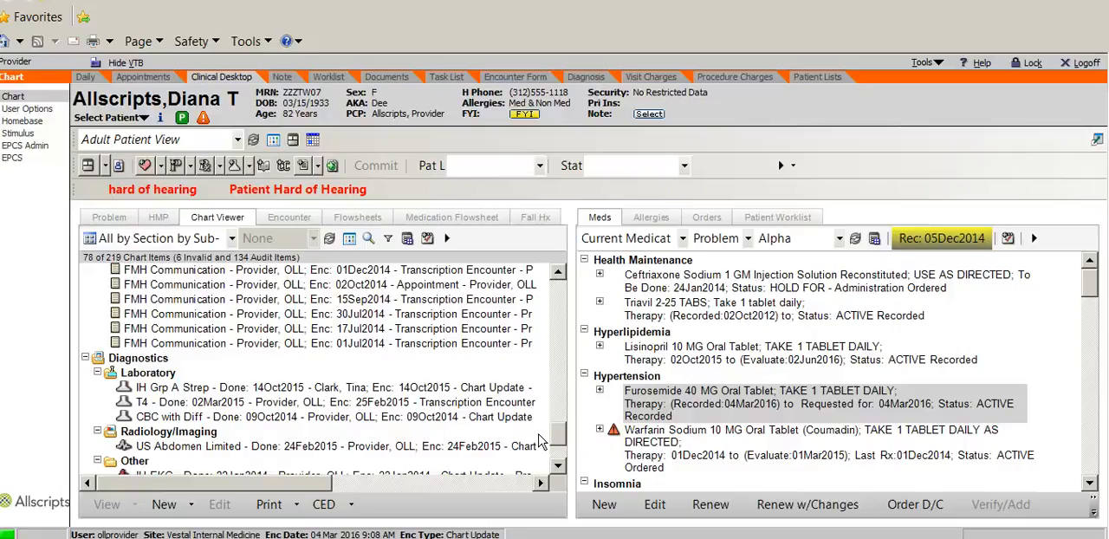
Step: Show the patient's current medications and expand the medication list to the full-screen layout
click(598, 219)
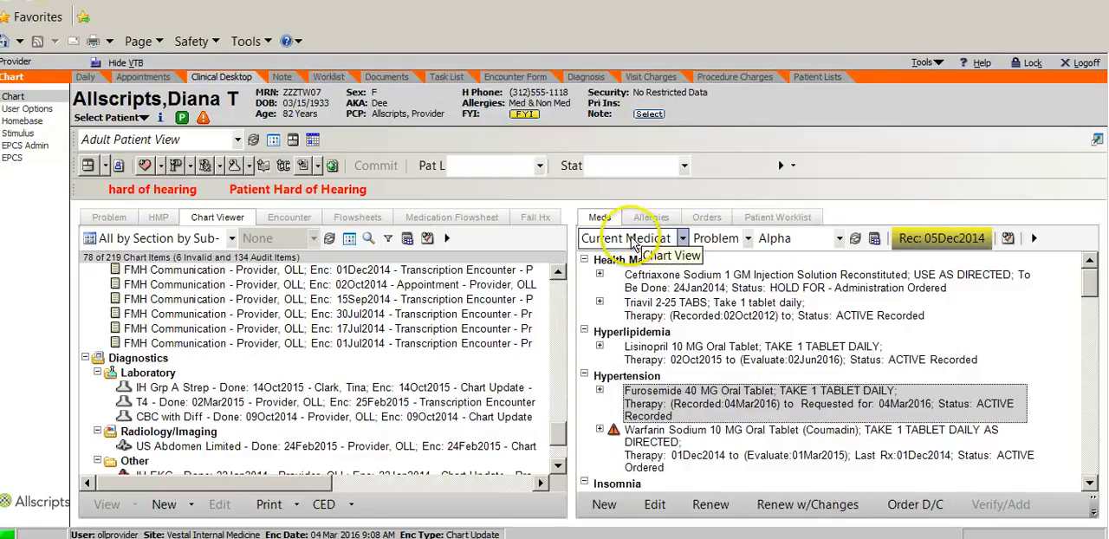
click(683, 239)
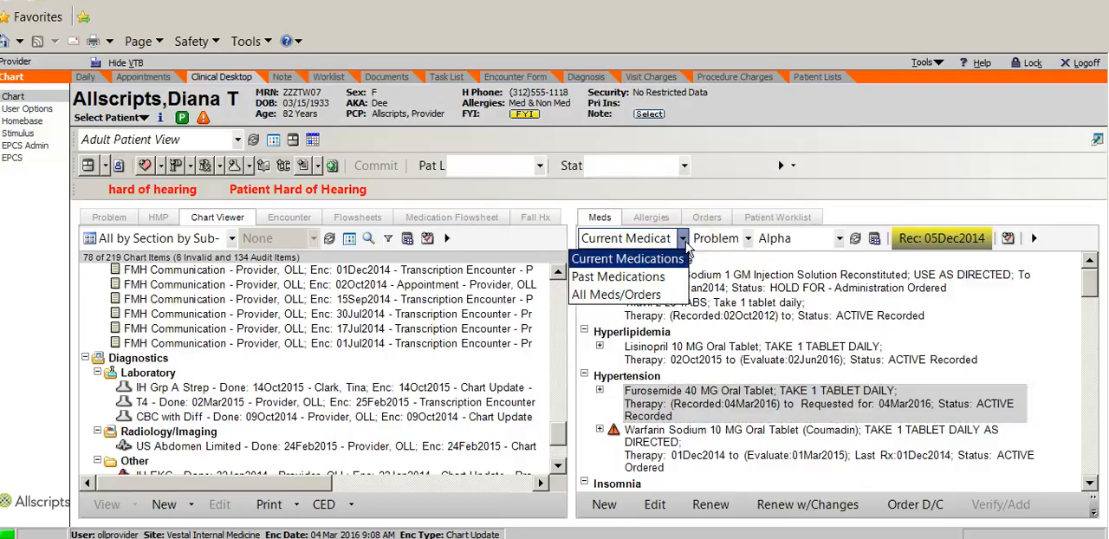
click(684, 243)
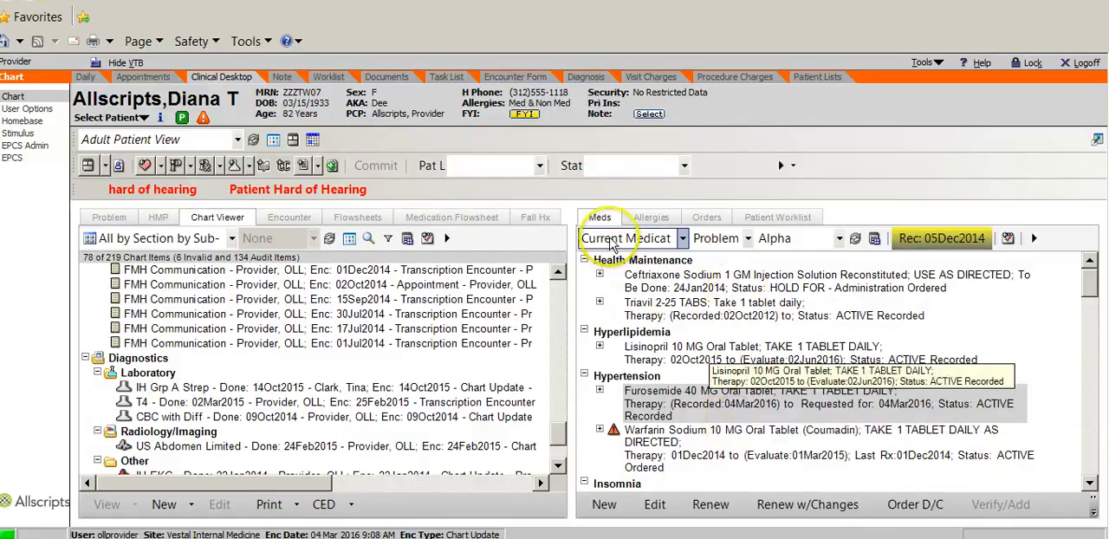
click(1096, 140)
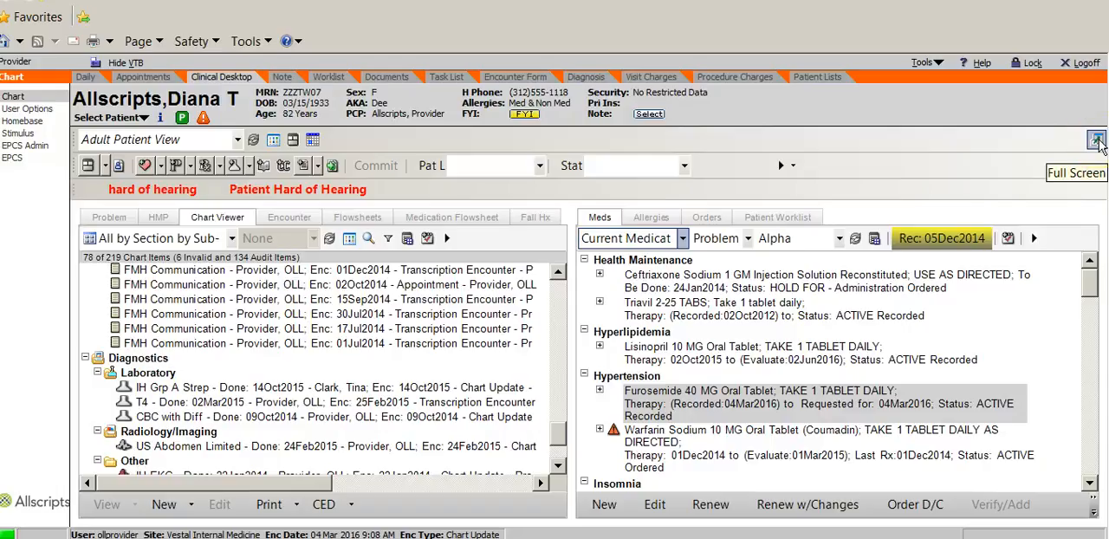
click(1098, 141)
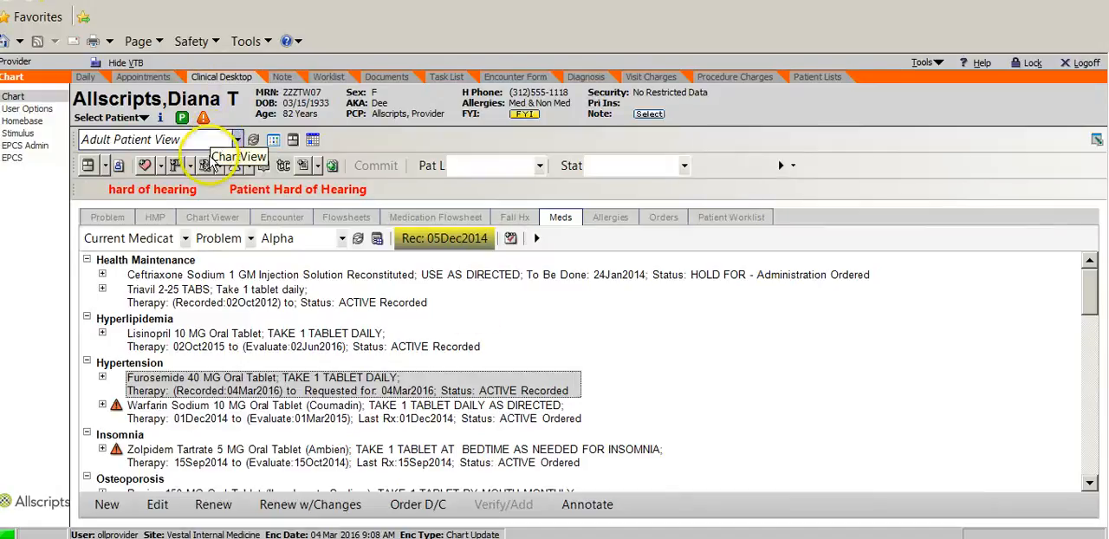
Step: Start a new prescription order by searching for "lantus" and selecting Lantus 100 UNIT/ML Subcutaneous Solution
click(206, 166)
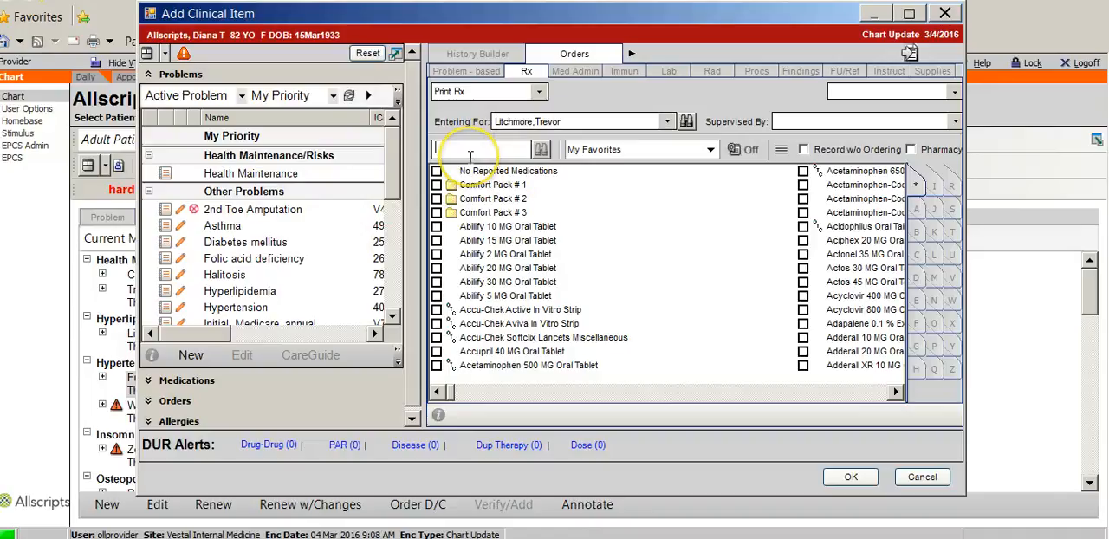
text(lantus)
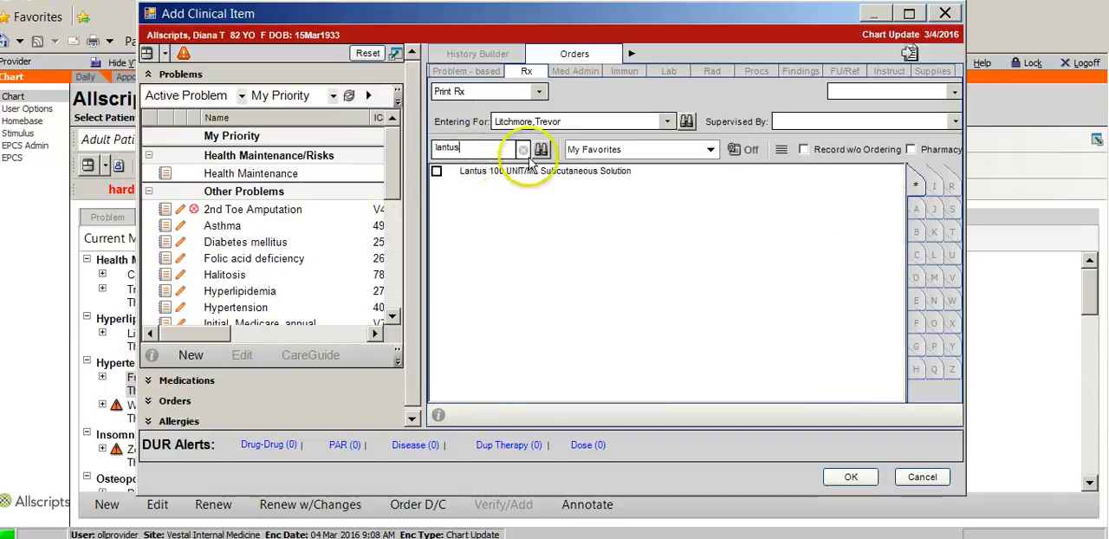
click(436, 172)
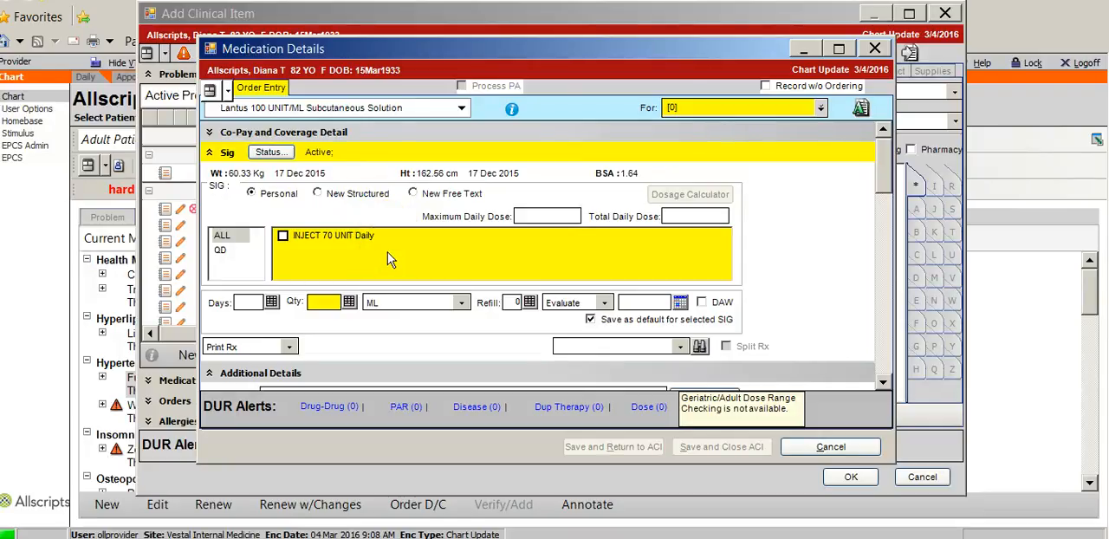
Step: Add Diabetes mellitus, type 2 (E11.9) as a new problem and link it to the Lantus order
click(821, 109)
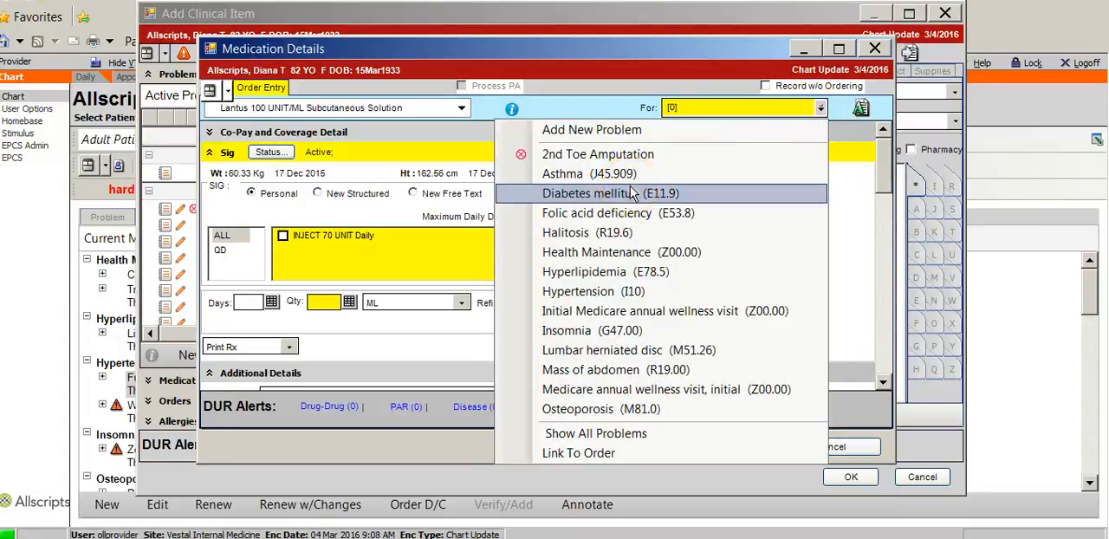
click(613, 129)
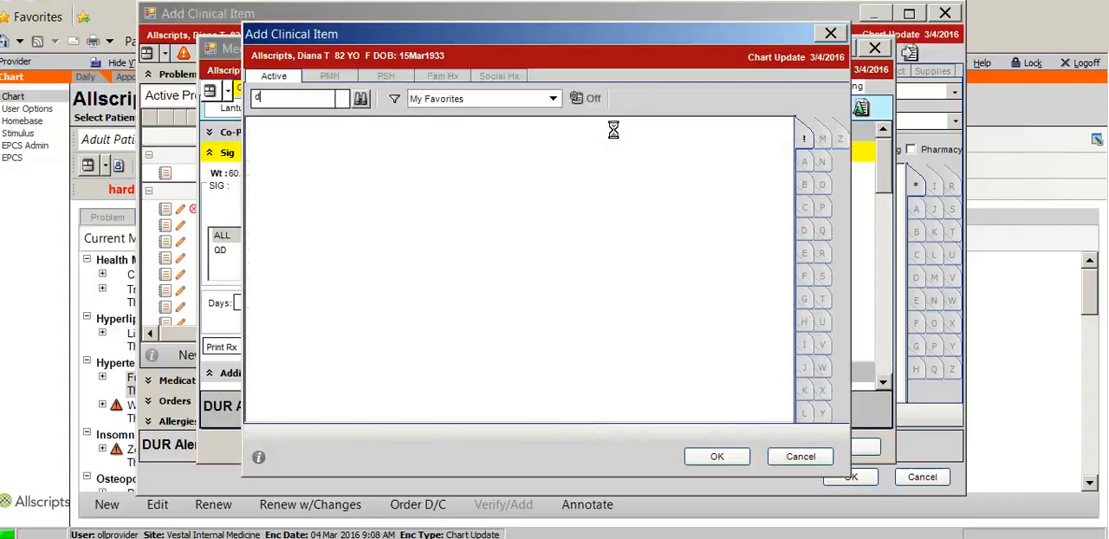
text(iabetes)
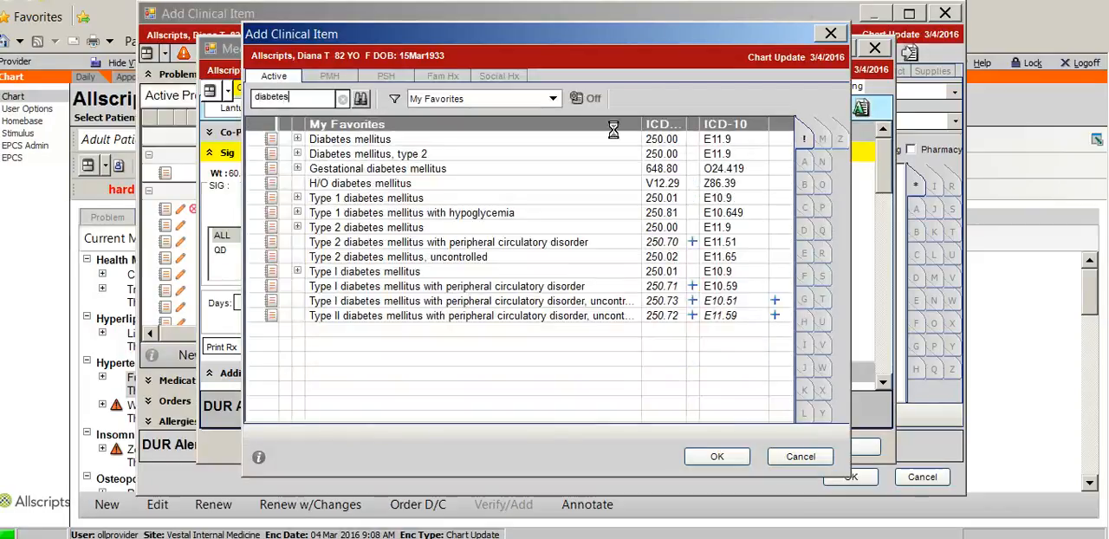
click(362, 156)
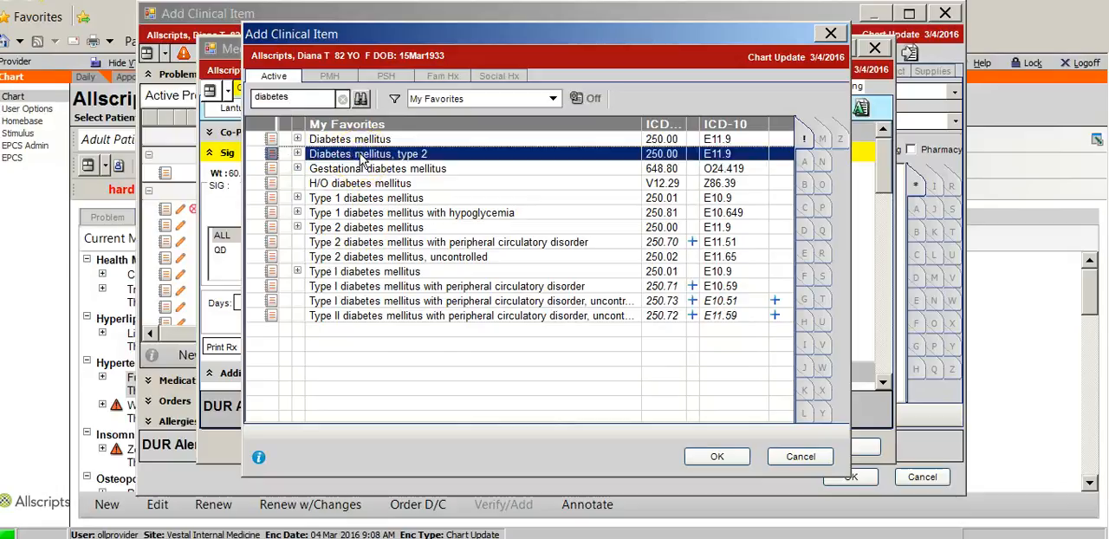
click(256, 155)
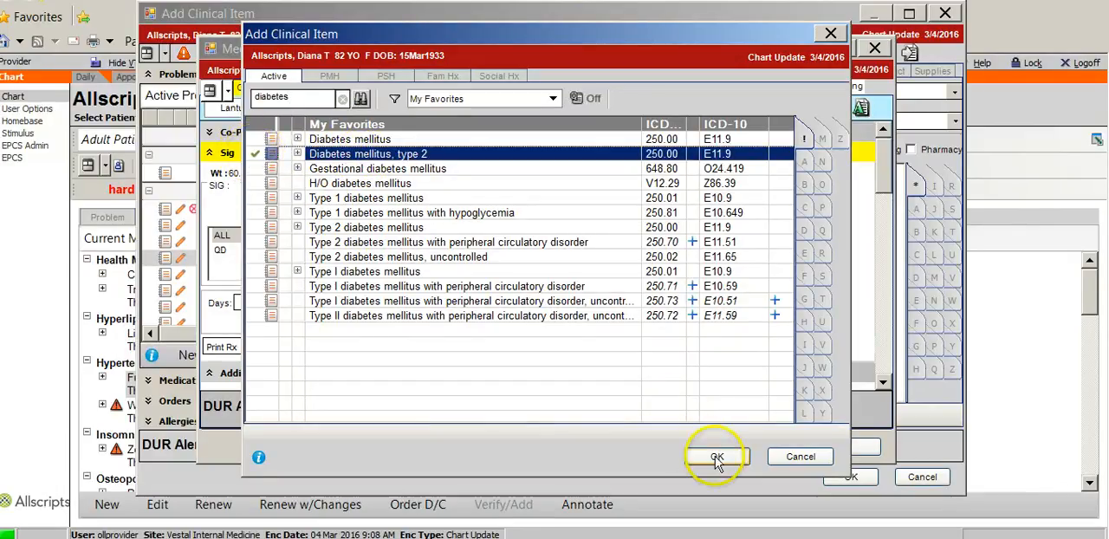
click(717, 458)
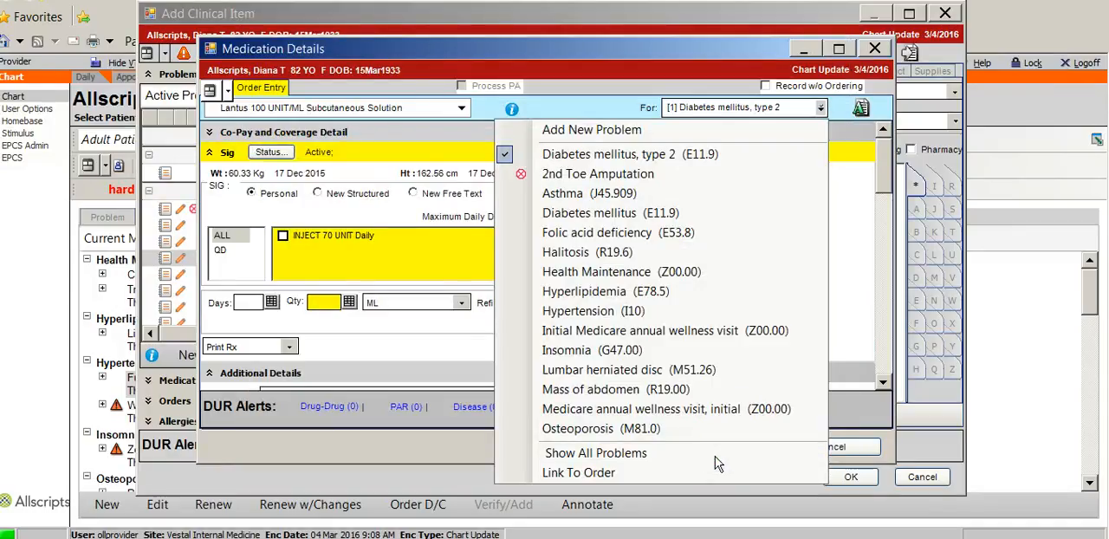
click(596, 473)
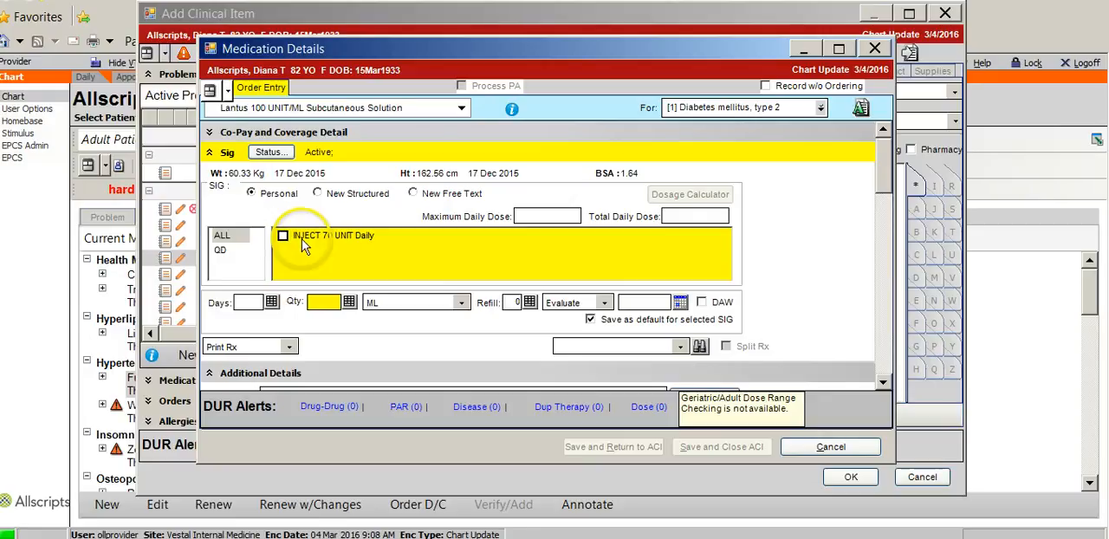
Step: Enter a new structured sig for Lantus: inject 50 UNIT at Bedtime
click(317, 194)
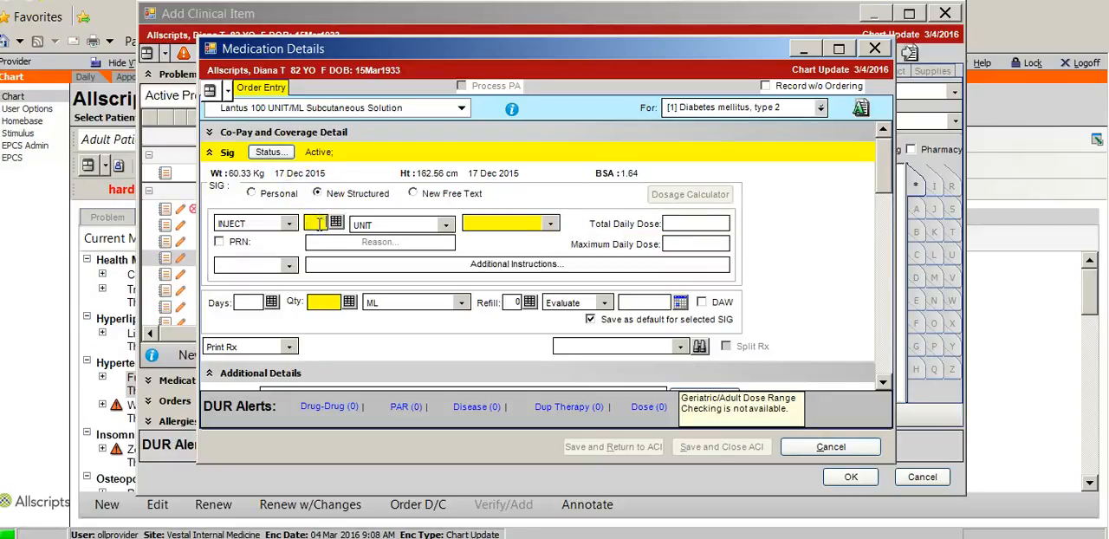
click(319, 224)
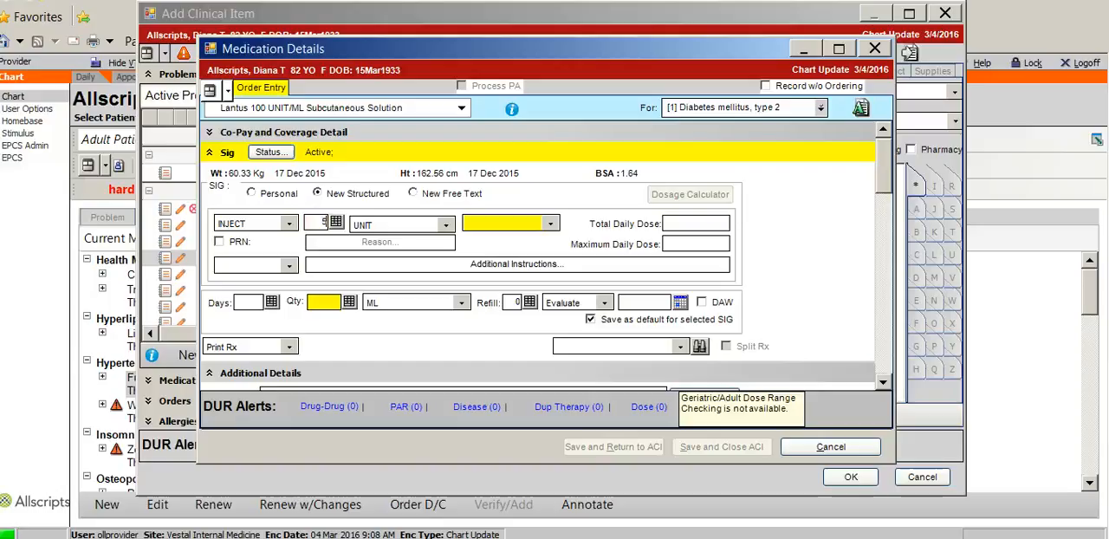
text(50)
click(447, 225)
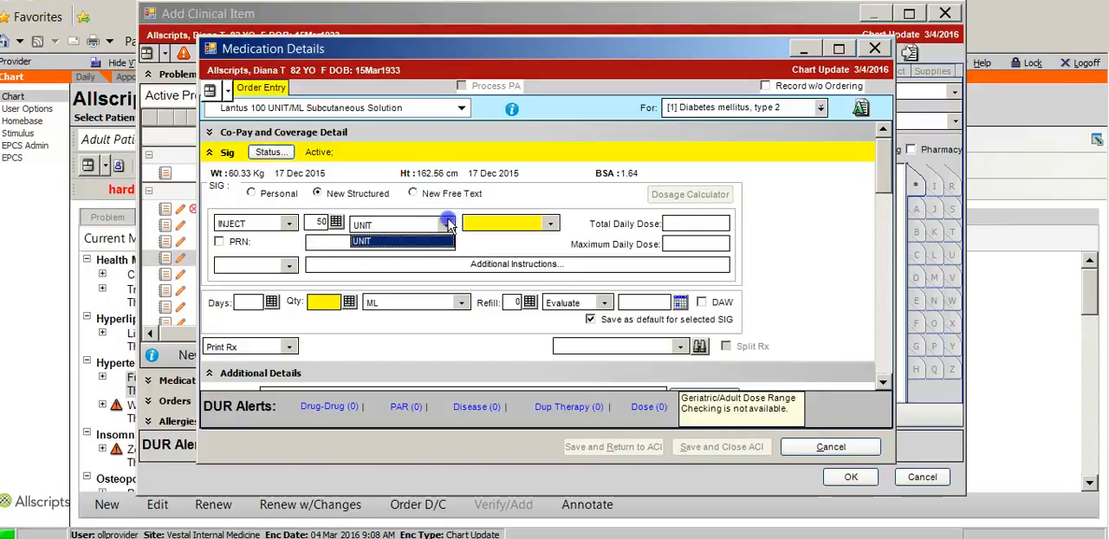
click(449, 225)
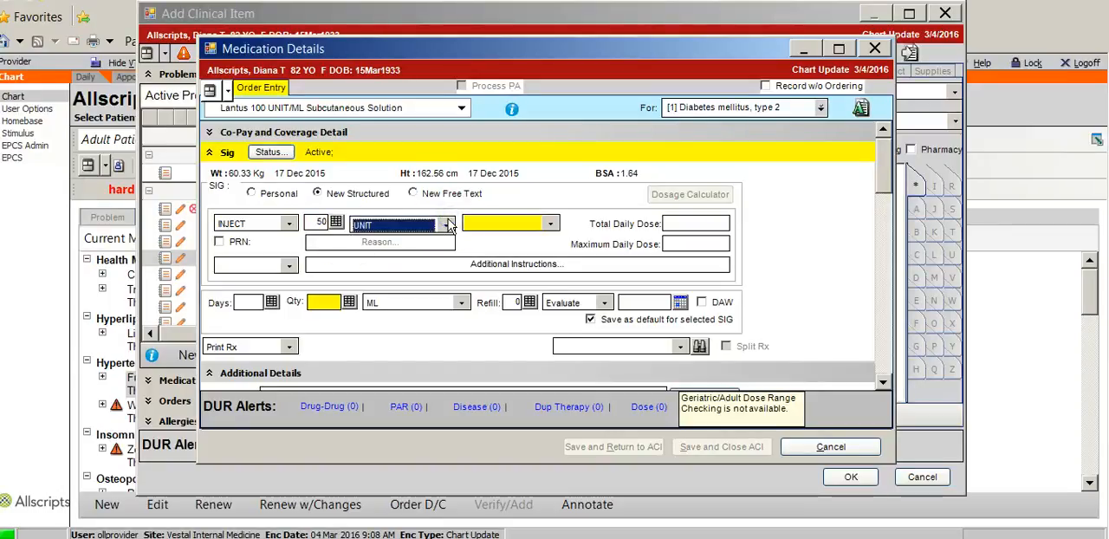
click(555, 224)
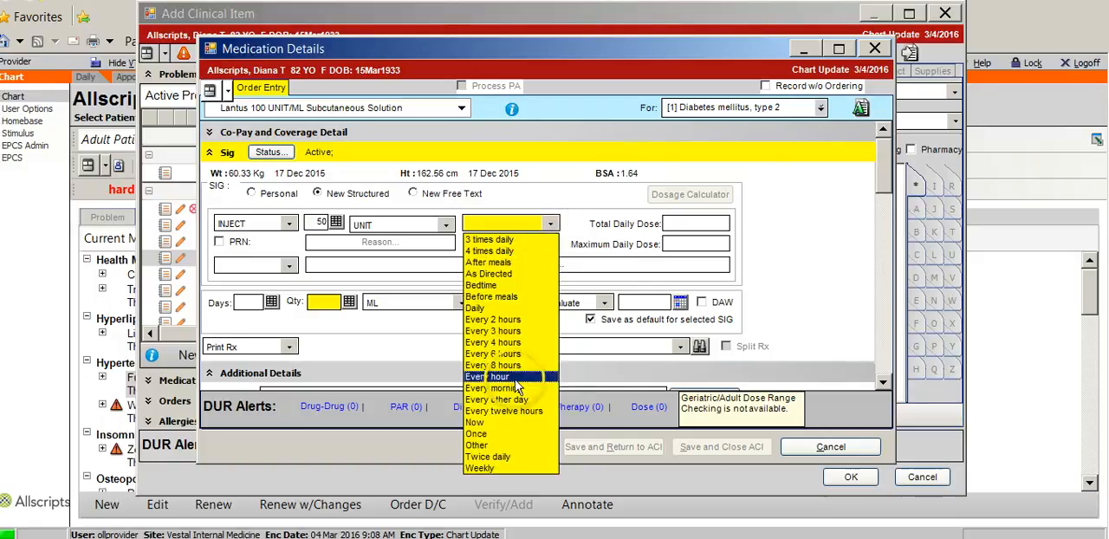
click(481, 285)
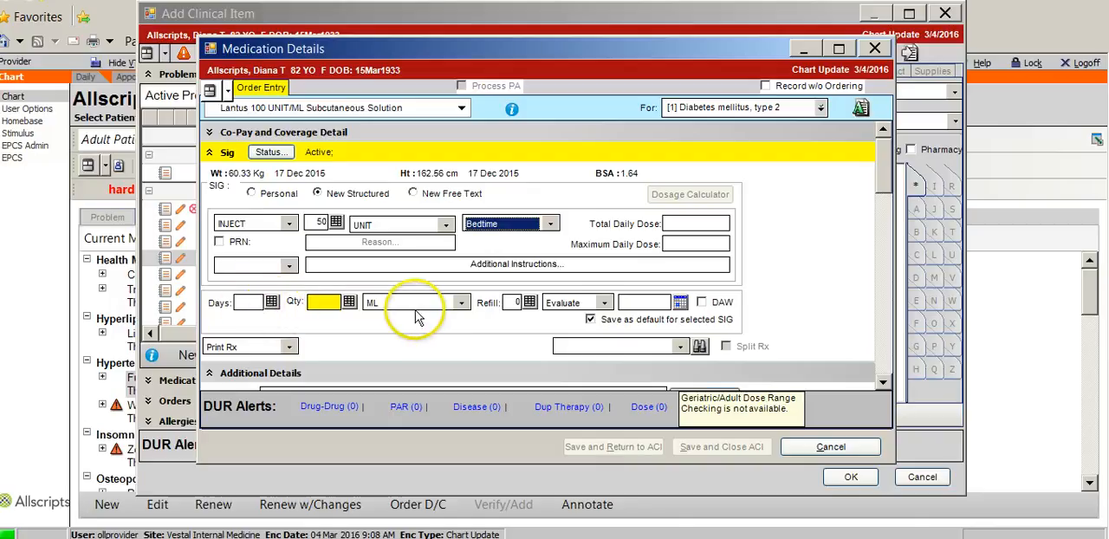
Step: Set the dispense quantity to 1 with 10 ML Vial as the unit
click(460, 302)
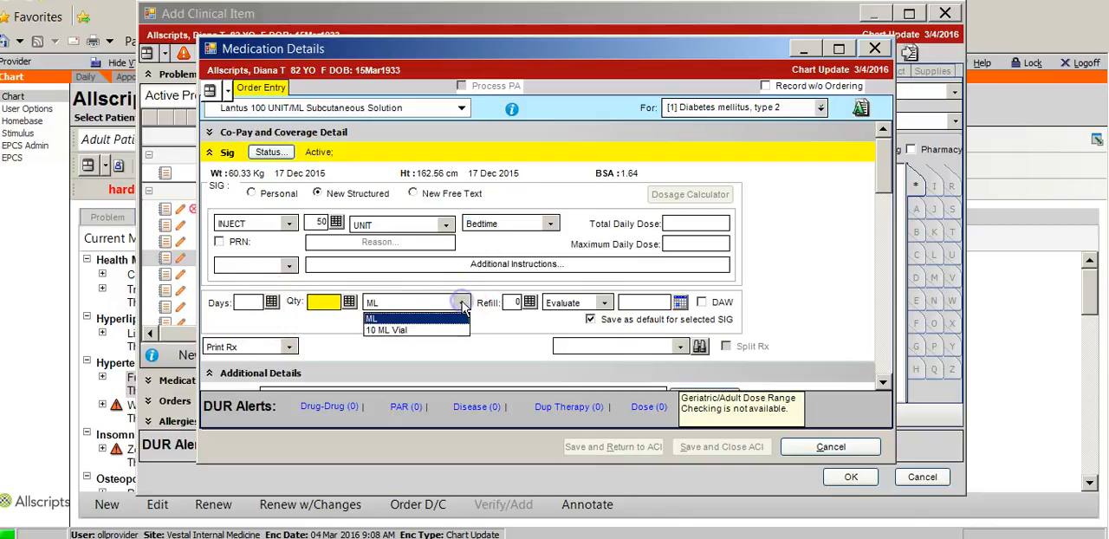
click(410, 330)
click(314, 302)
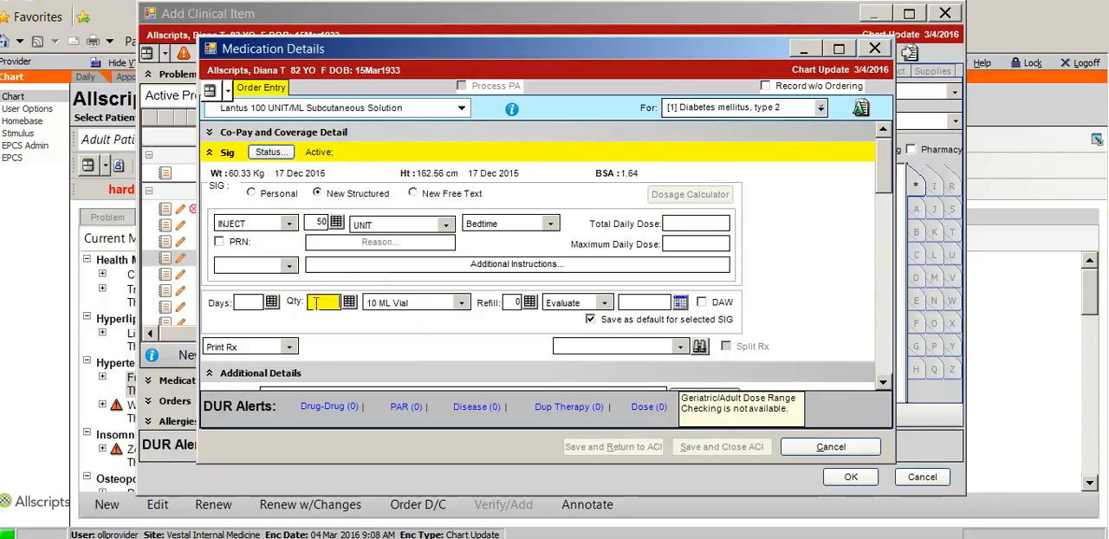
text(1)
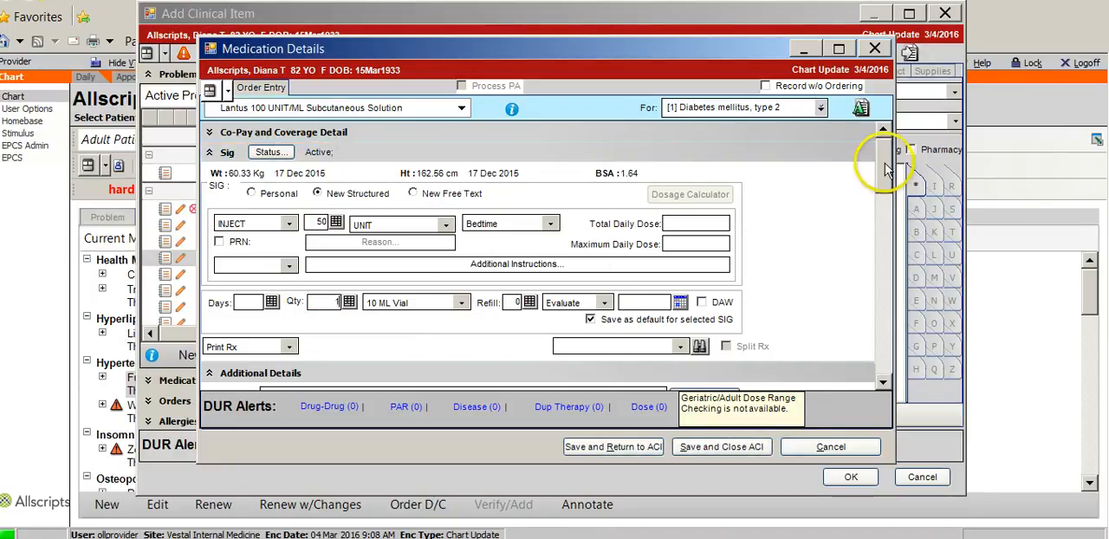
Step: Set the prescription's delivery method to Send To Retail and view the available retail pharmacies
drag(885, 168, 884, 184)
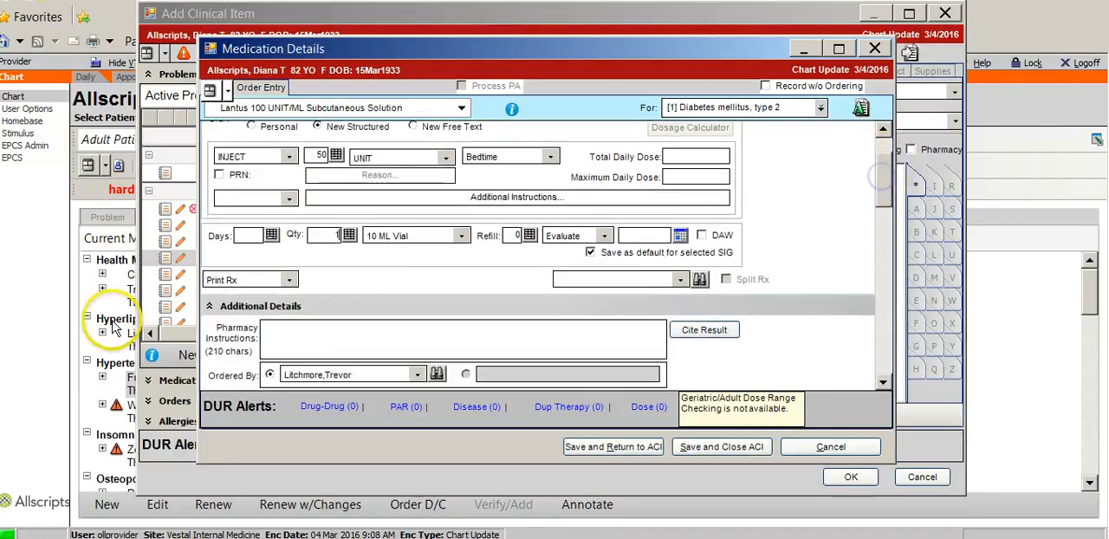
click(291, 281)
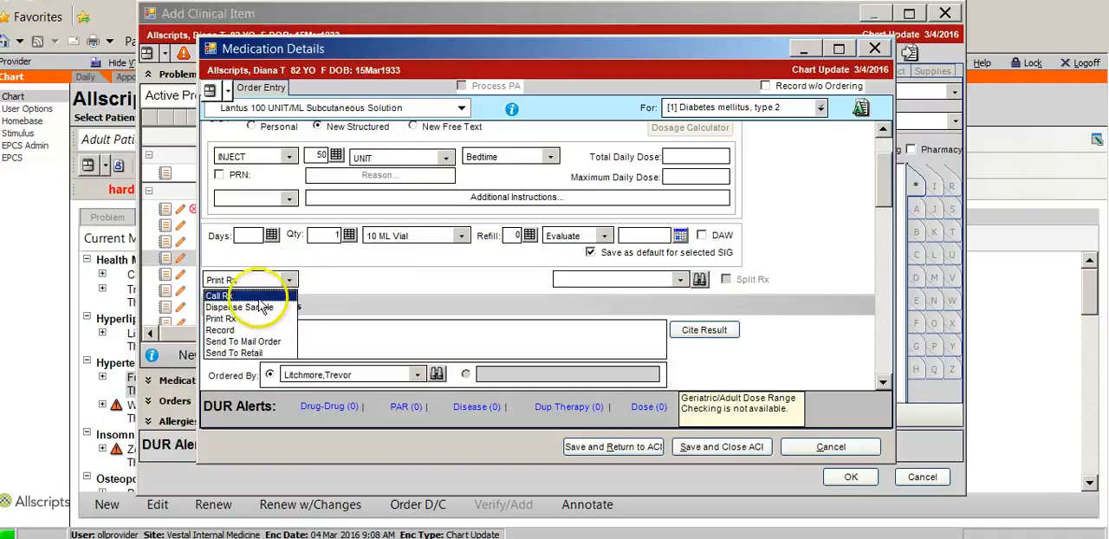
click(240, 353)
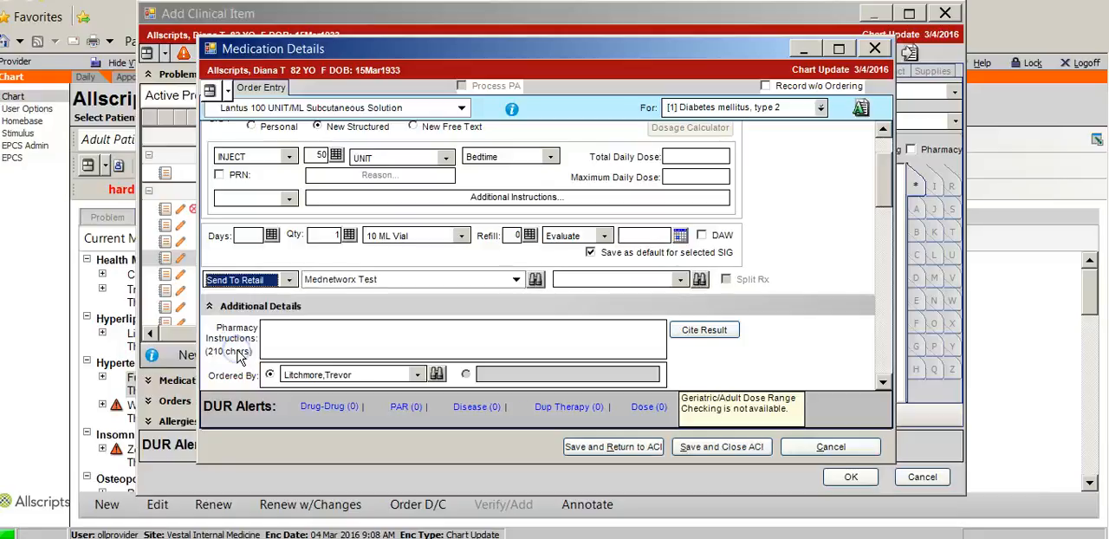
click(516, 279)
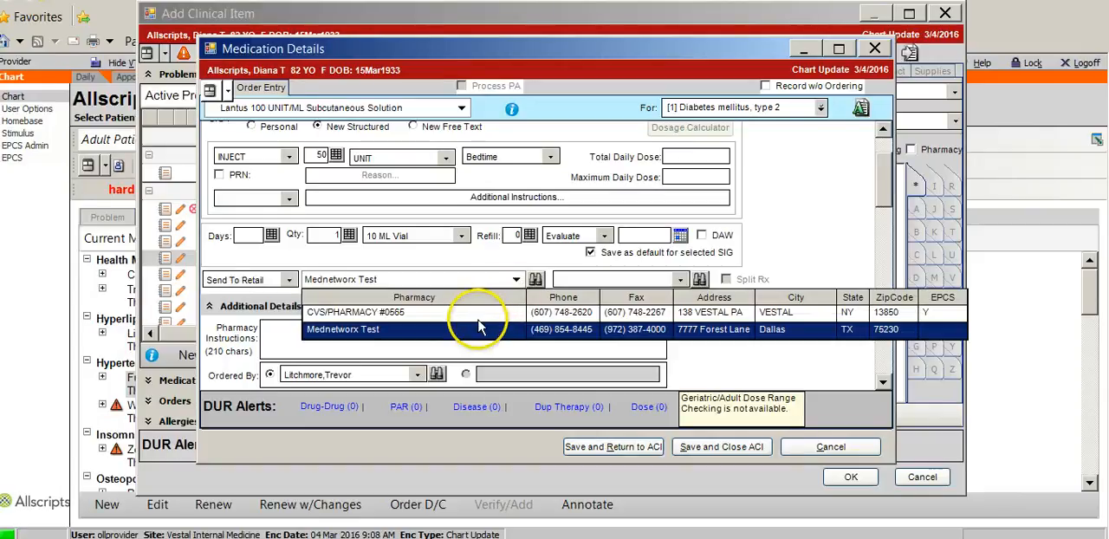
click(516, 279)
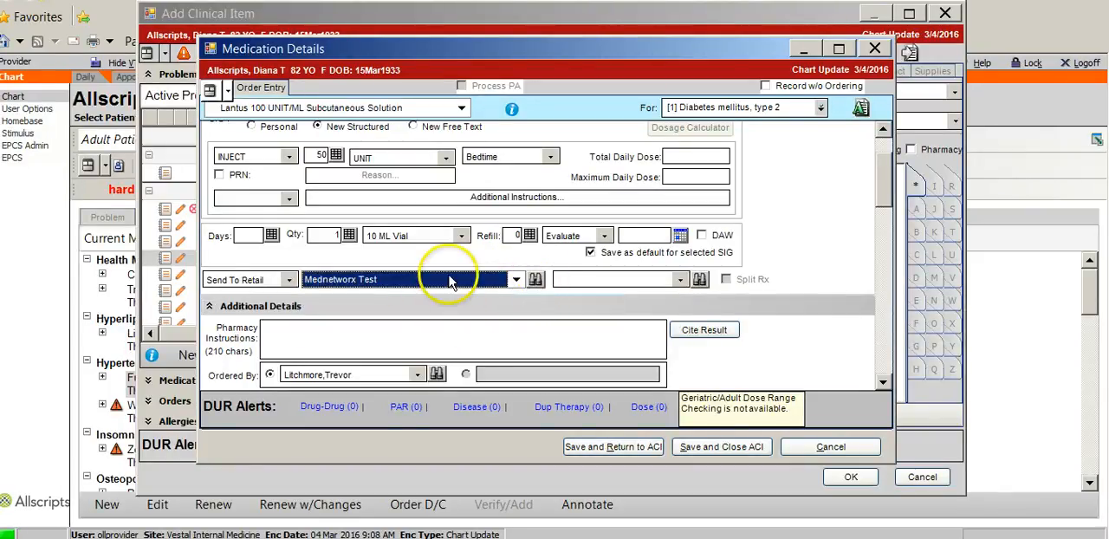
Step: Search retail pharmacies in the city of Vestal, choose Lourdes Pharmacy Vestal for the order, and check the pharmacy choices
click(536, 278)
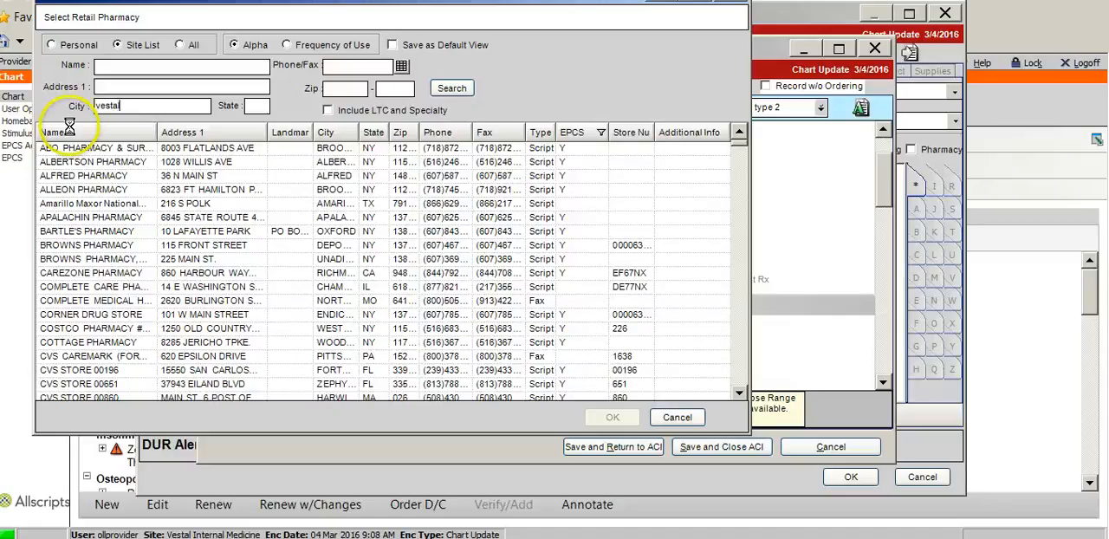
key(Return)
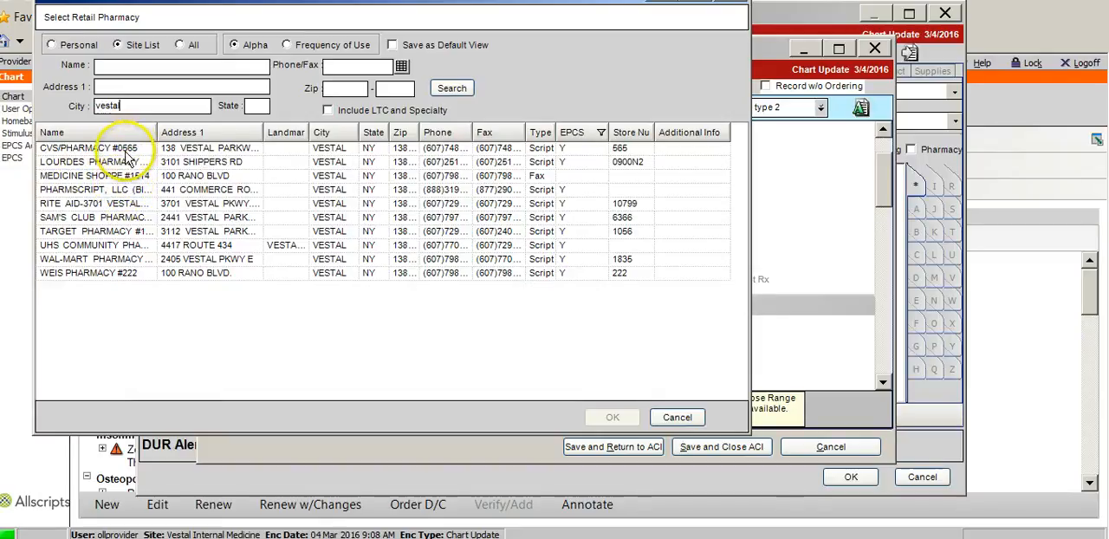
click(112, 162)
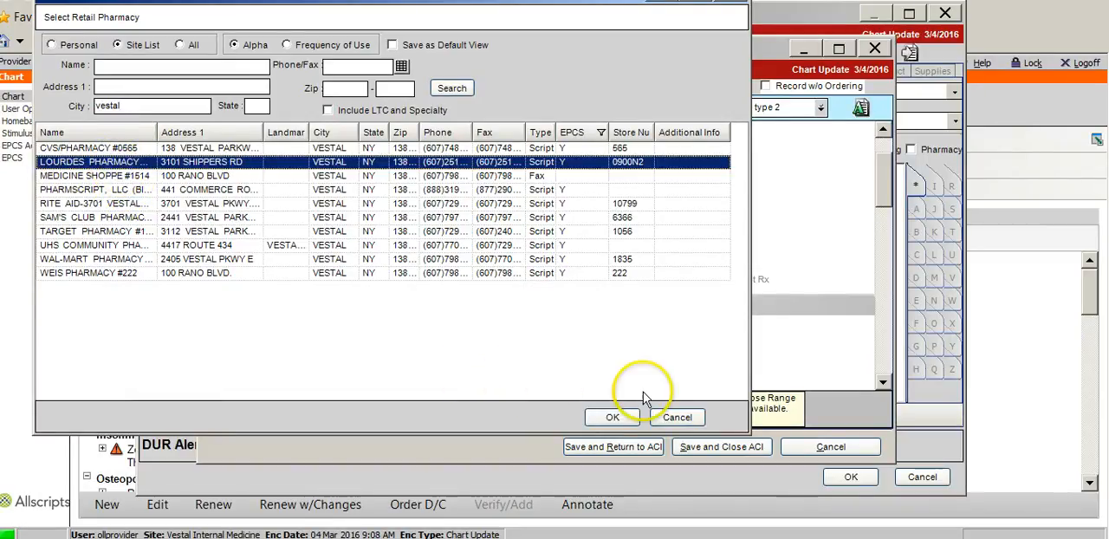
click(612, 417)
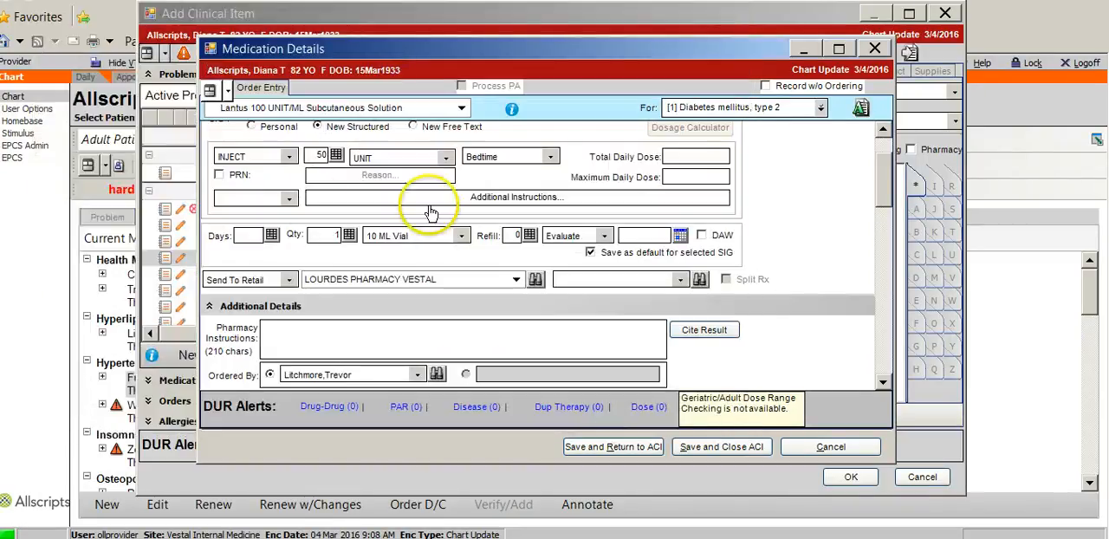
click(515, 282)
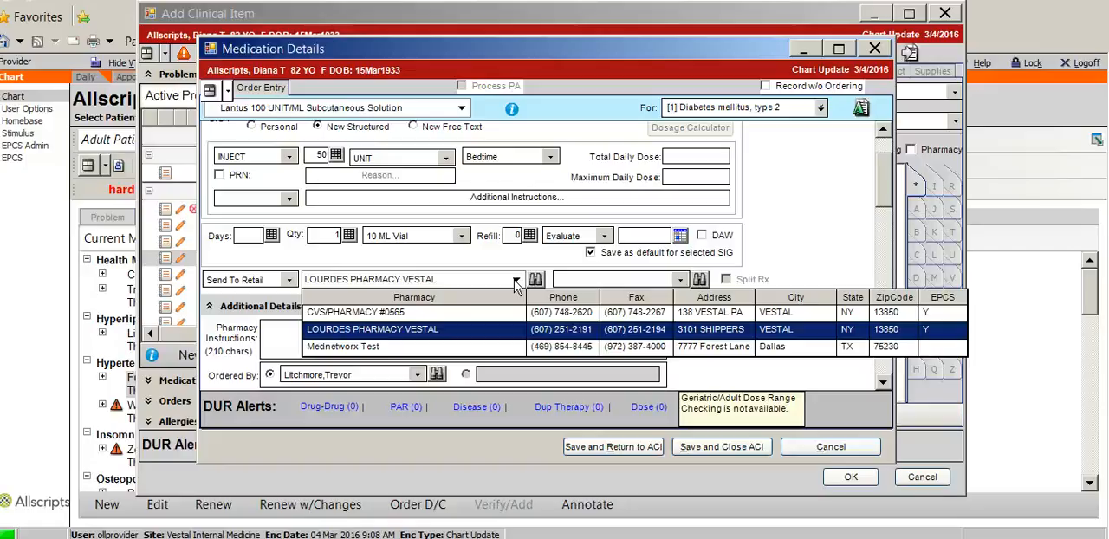
click(517, 281)
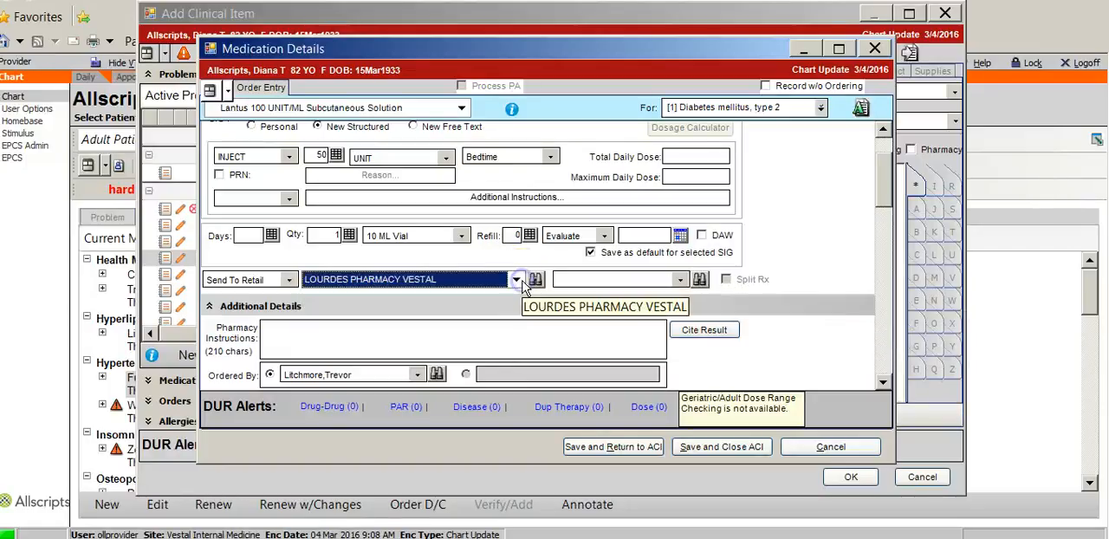
Step: Change the delivery method to Send To Mail Order and find and select MEDCO MAIL ORDER by searching for "medco"
click(289, 280)
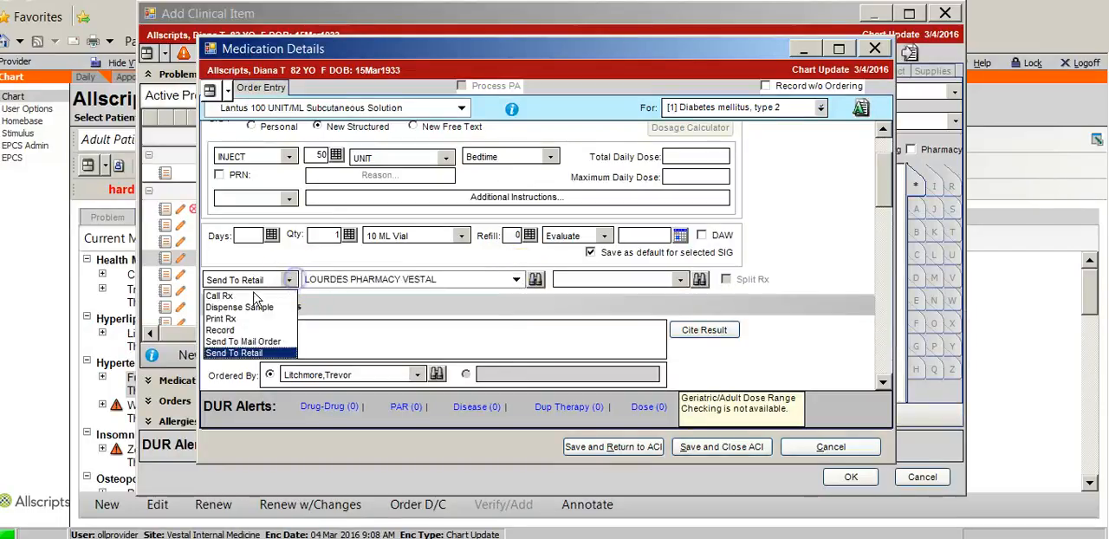
click(262, 343)
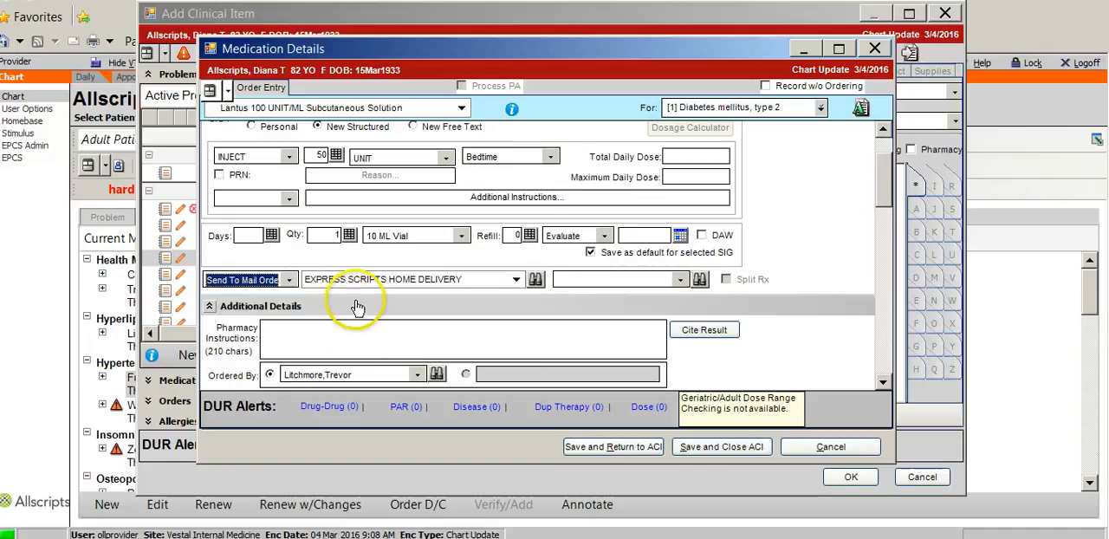
click(535, 280)
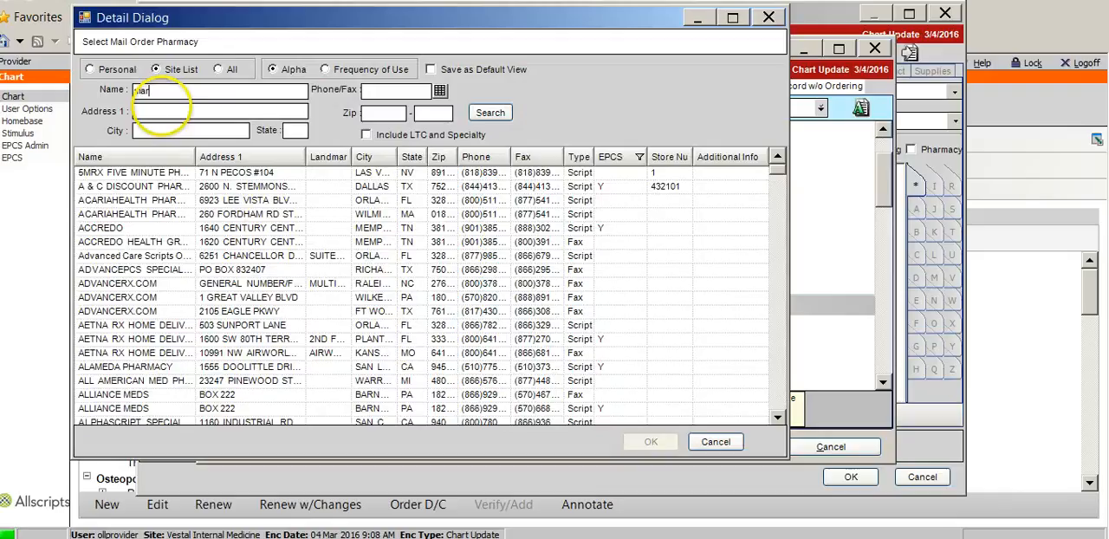
text(martins)
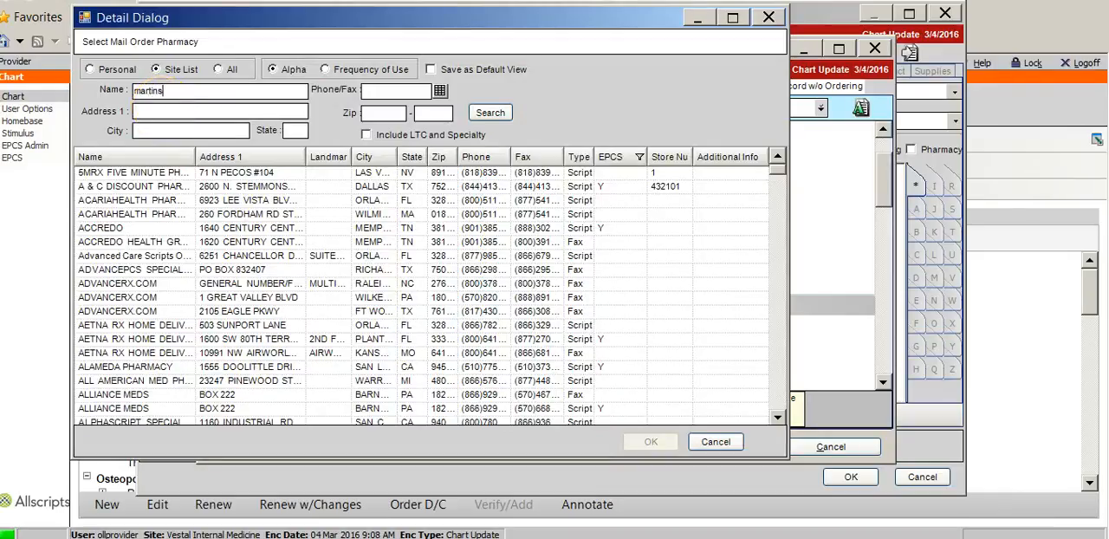
key(Return)
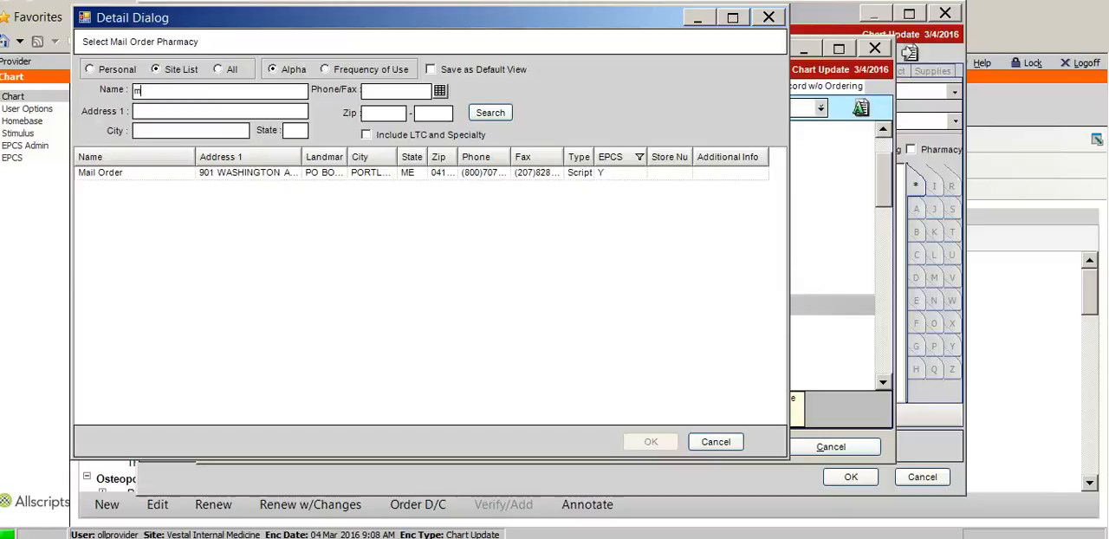
key(Return)
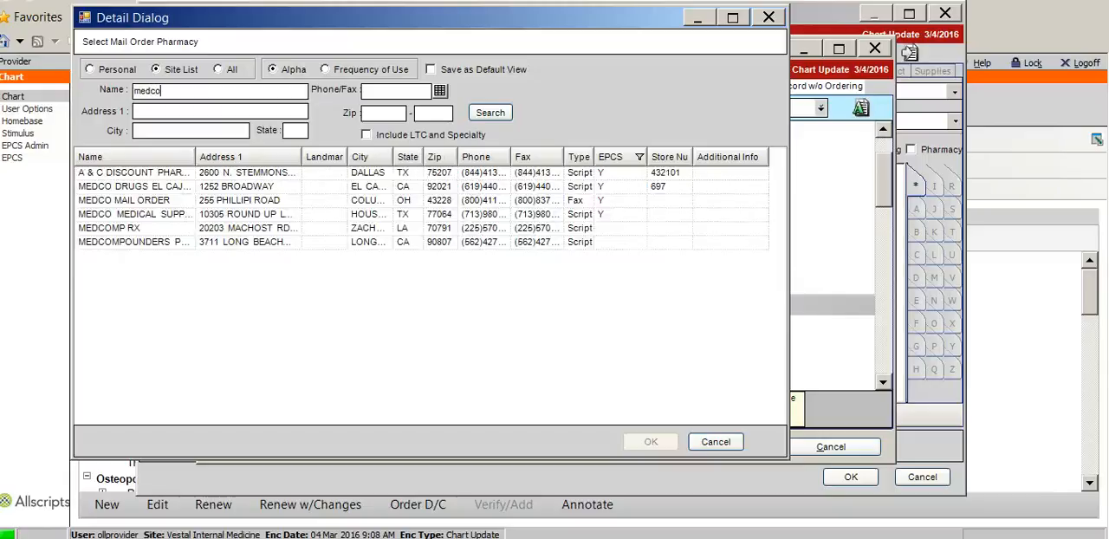
click(152, 204)
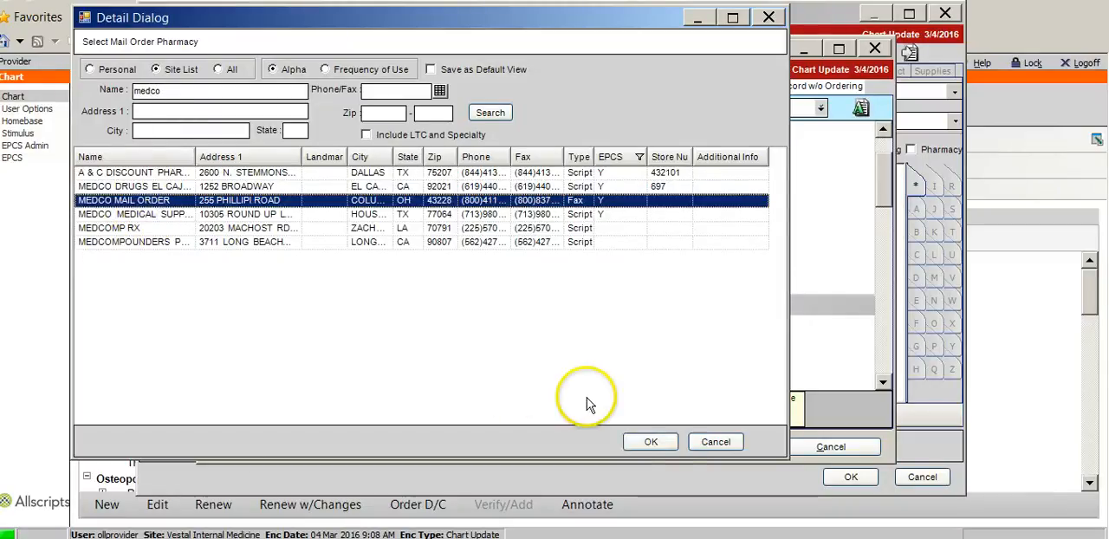
click(649, 441)
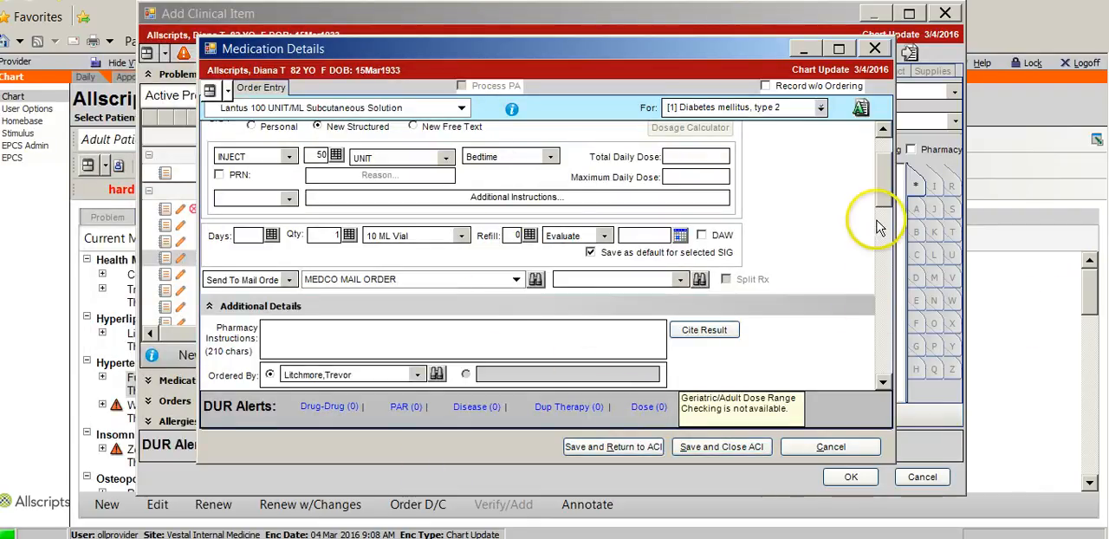
Step: Set the Lantus order's delivery method to Record, then save it and return to the Add Clinical Item window
drag(884, 191, 885, 209)
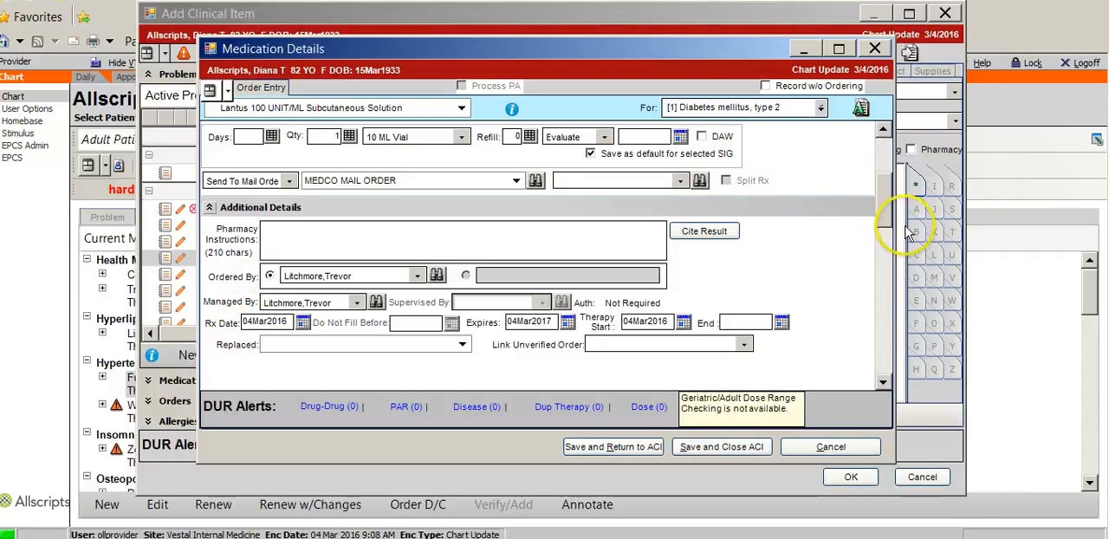
drag(890, 201, 892, 173)
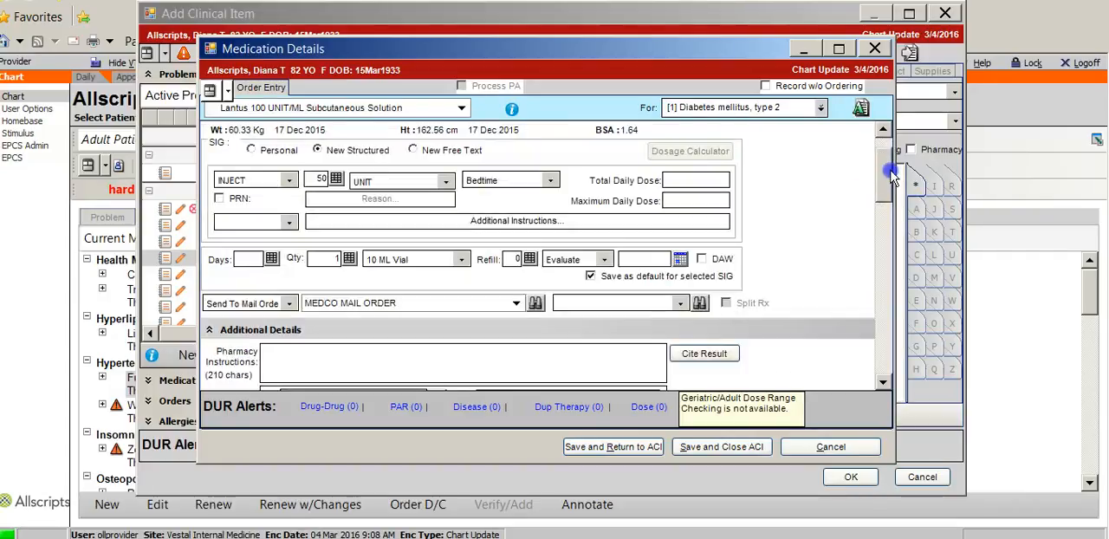
click(265, 304)
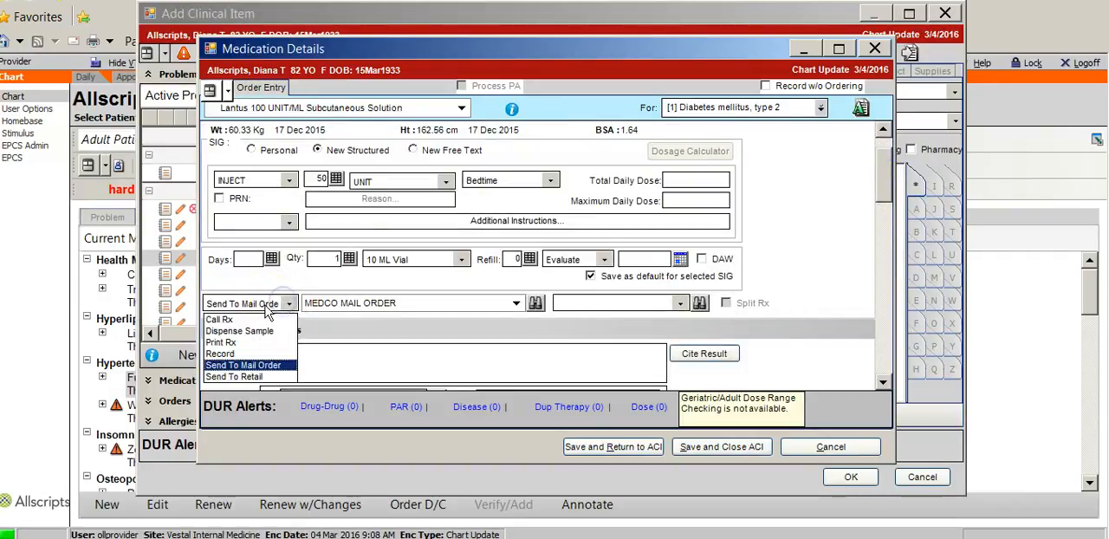
click(230, 354)
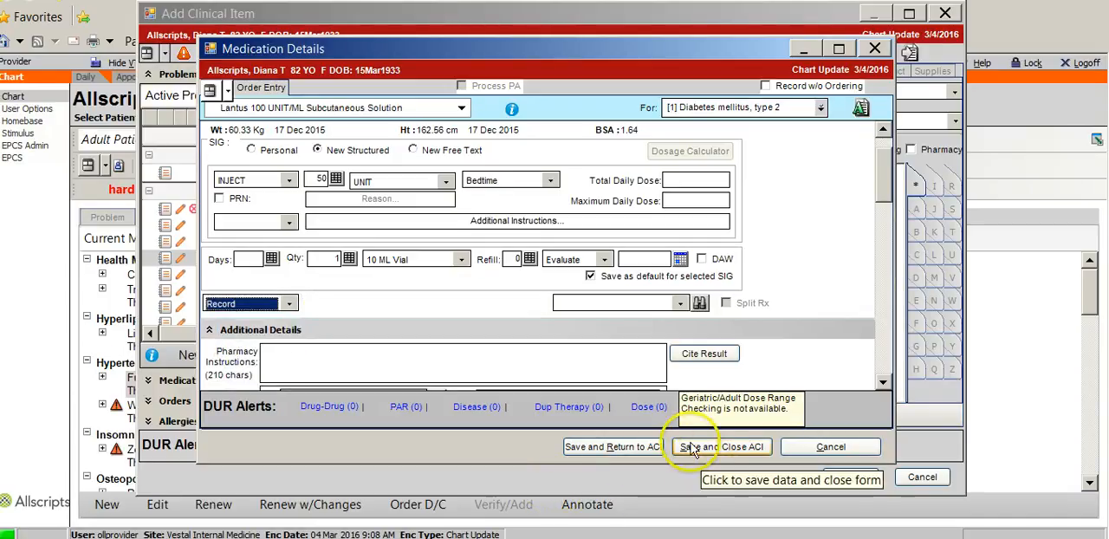
click(627, 448)
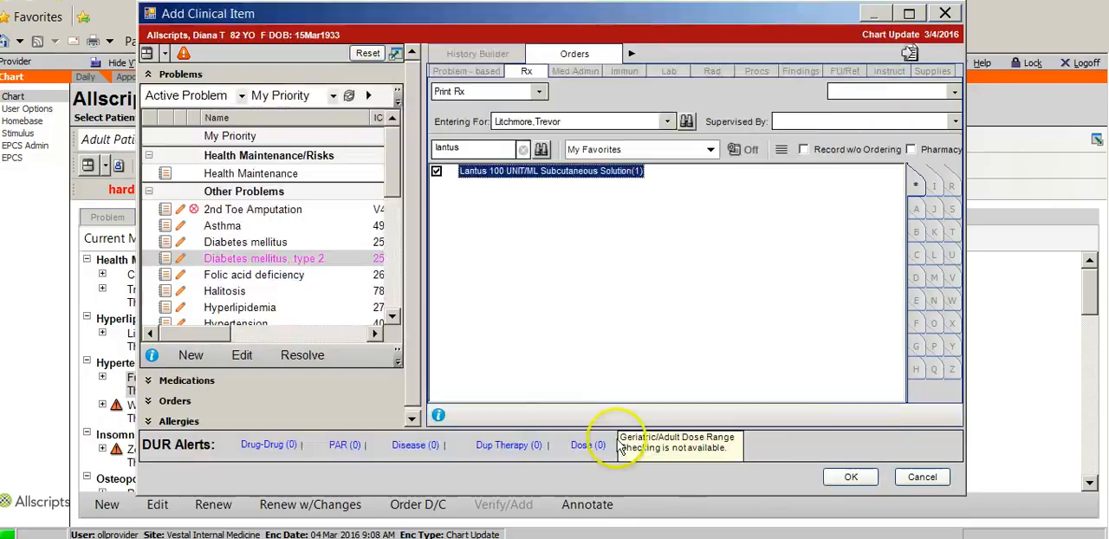
Step: Search the Rx orders for "victoza" and select Victoza 18 MG/3ML Subcutaneous Solution Pen-injector
double_click(461, 147)
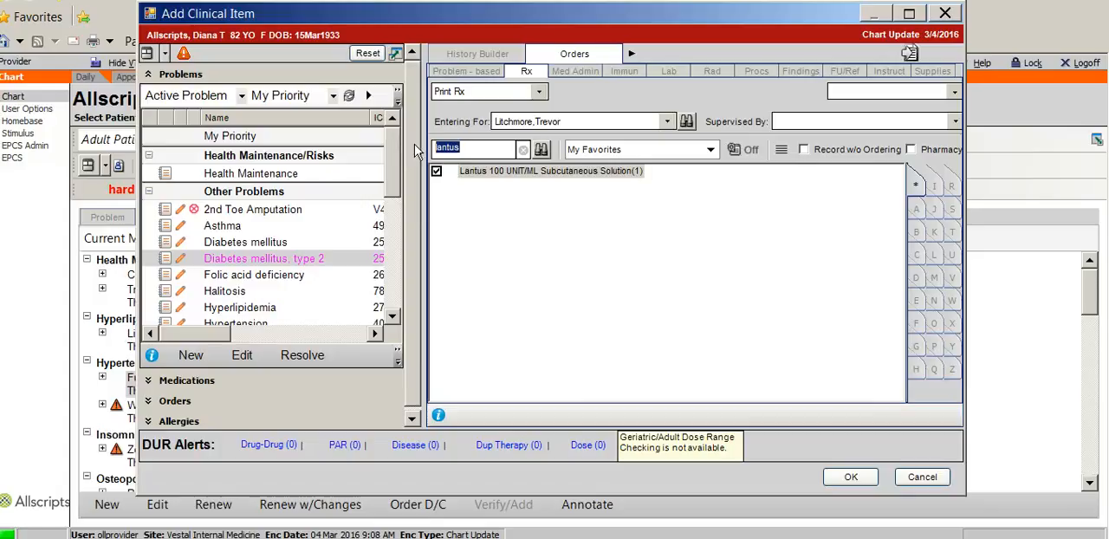
text(vic)
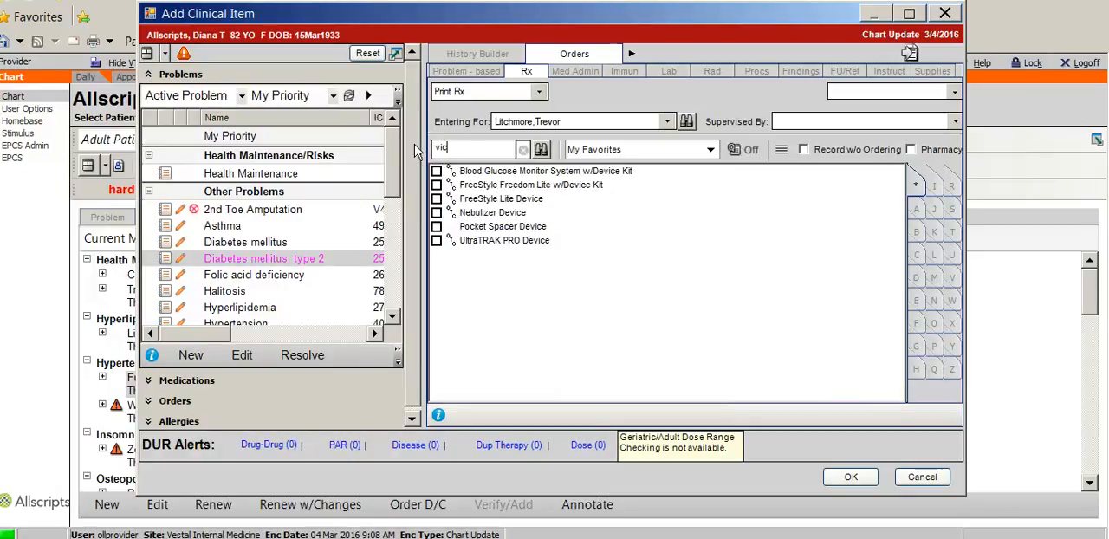
text(toza)
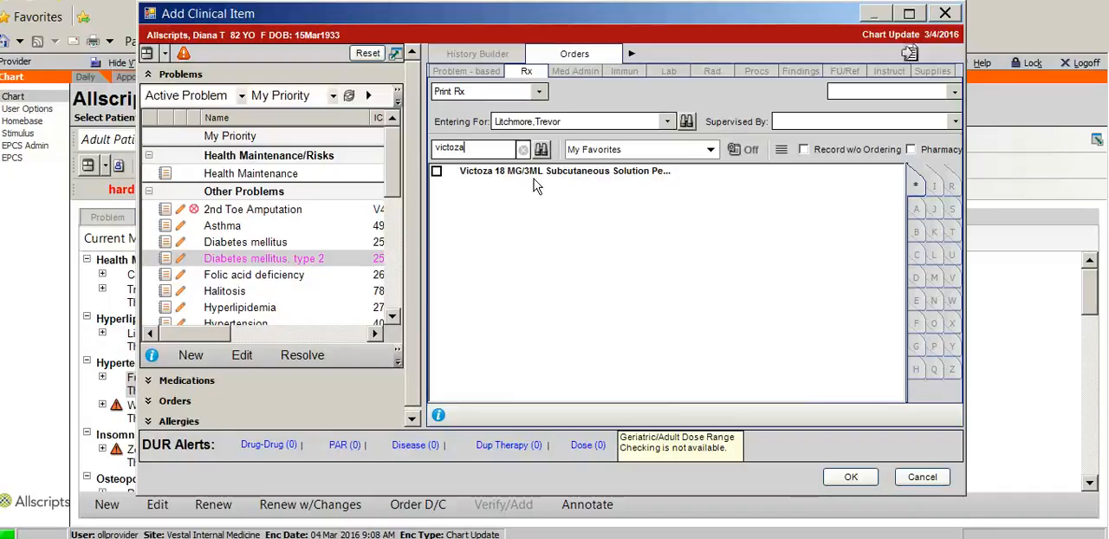
click(436, 172)
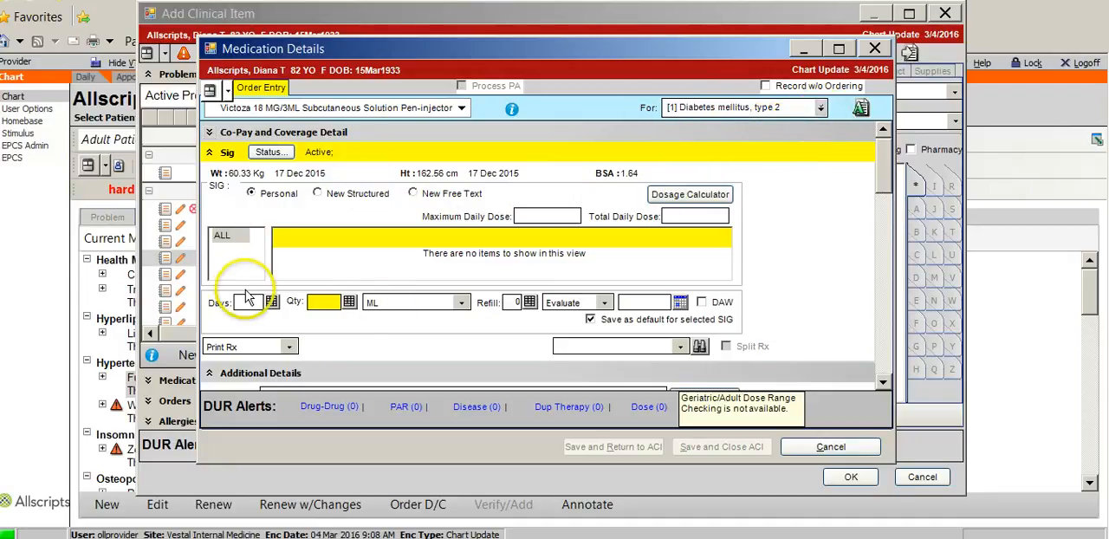
Step: Check the structured SIG format, then enter "TEST TEST" as a New Free Text SIG for the Victoza order
click(317, 193)
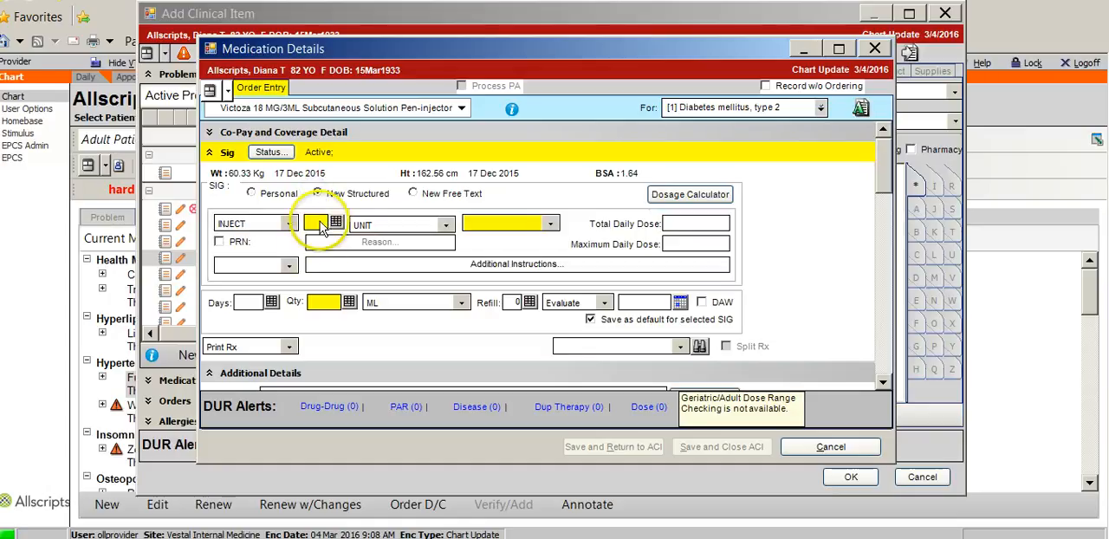
click(414, 194)
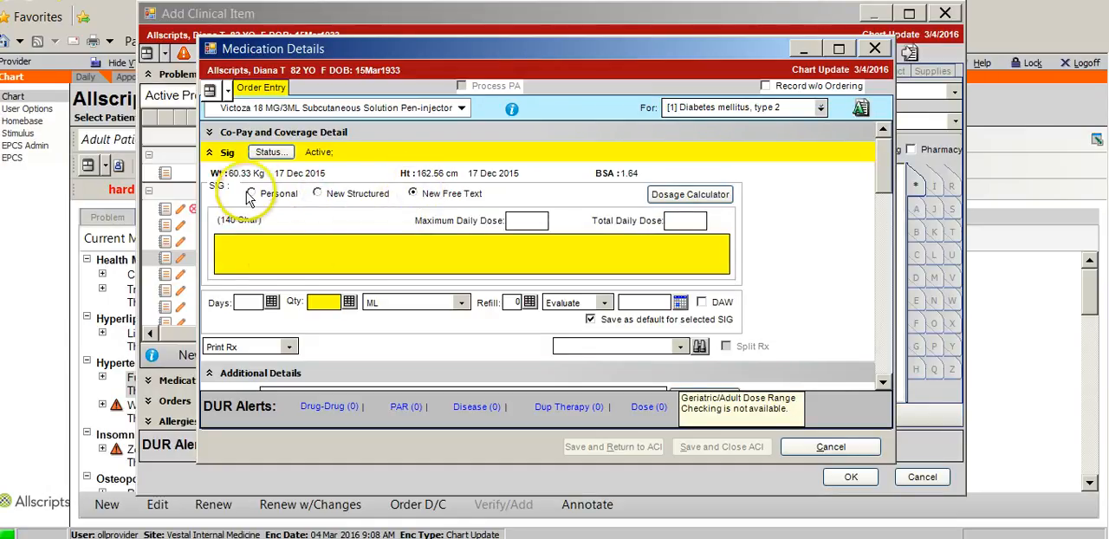
click(319, 195)
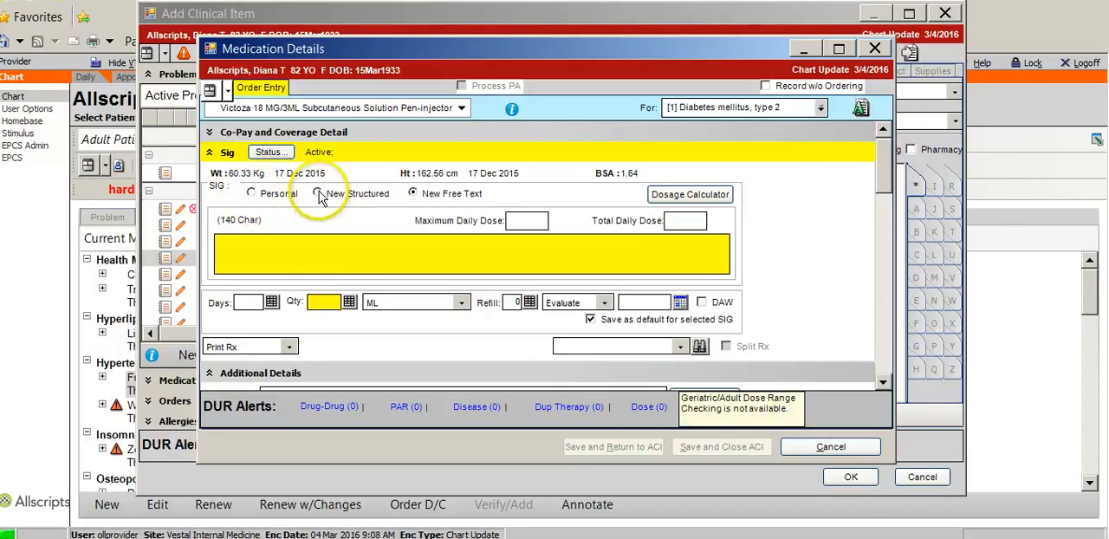
click(265, 248)
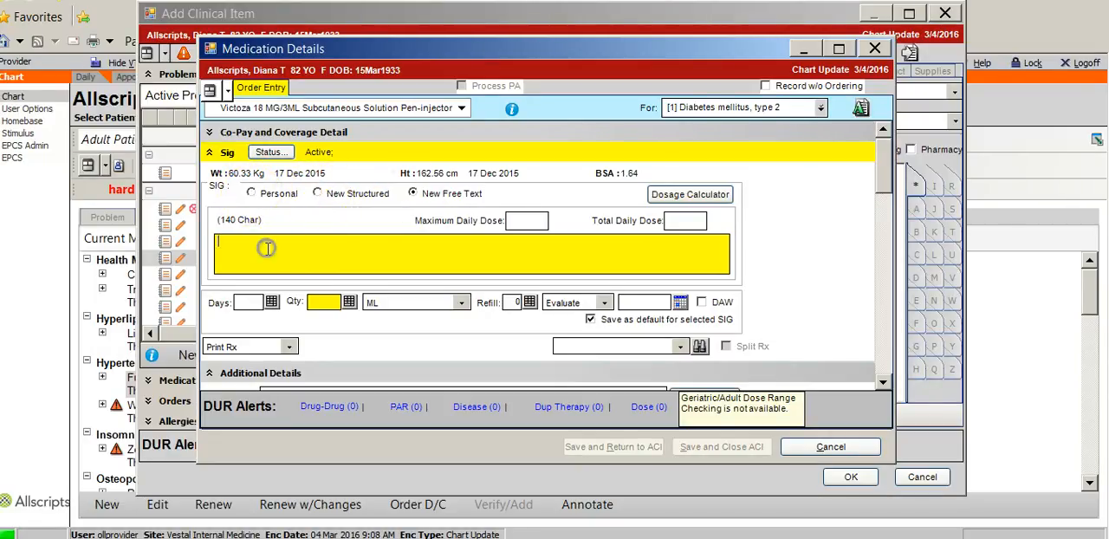
text(TEST TEST)
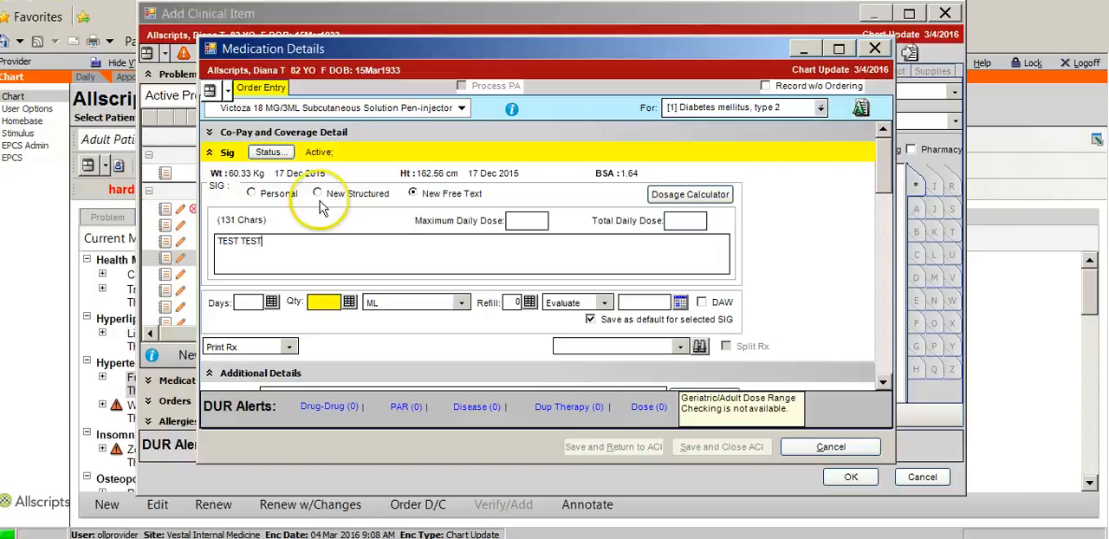
Step: Set the Victoza quantity to 3 with the unit 3 ML Pen (3 Pens), and save the order, closing Add Clinical Item
click(463, 303)
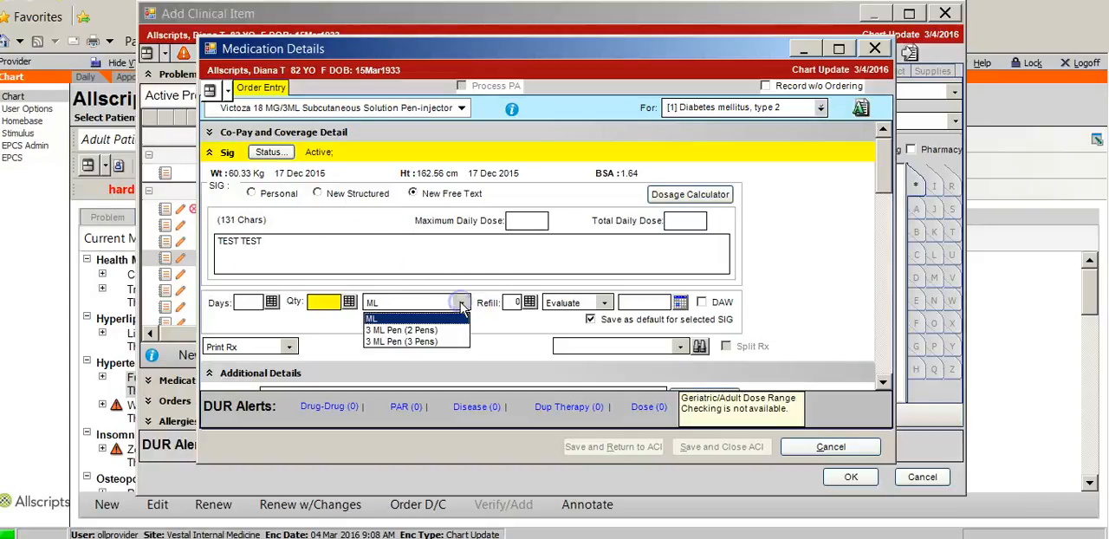
click(364, 341)
click(322, 303)
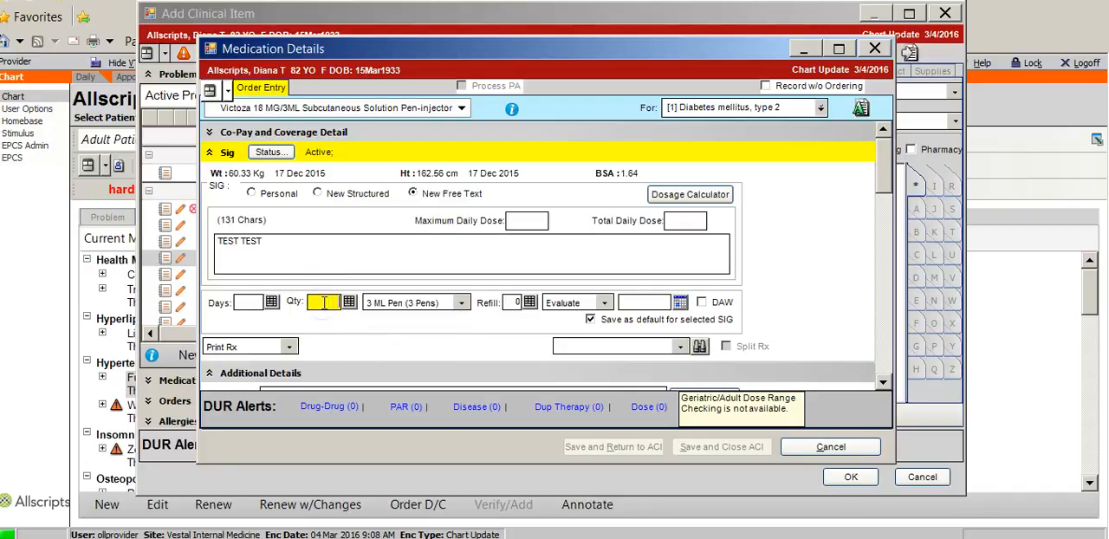
text(3)
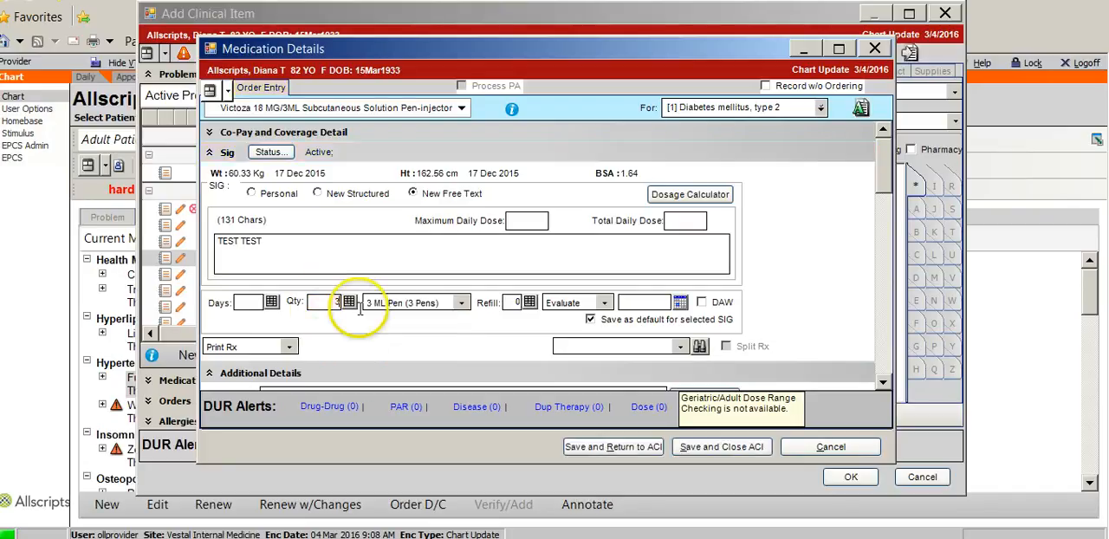
click(722, 447)
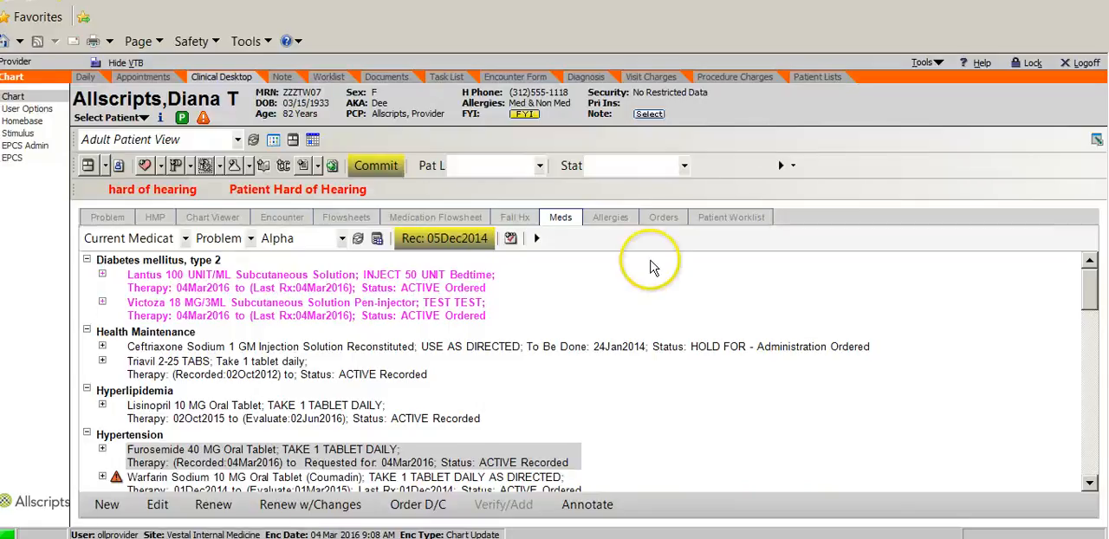
Step: Mark the Ceftriaxone Sodium injection under Health Maintenance as entered in error
right_click(184, 350)
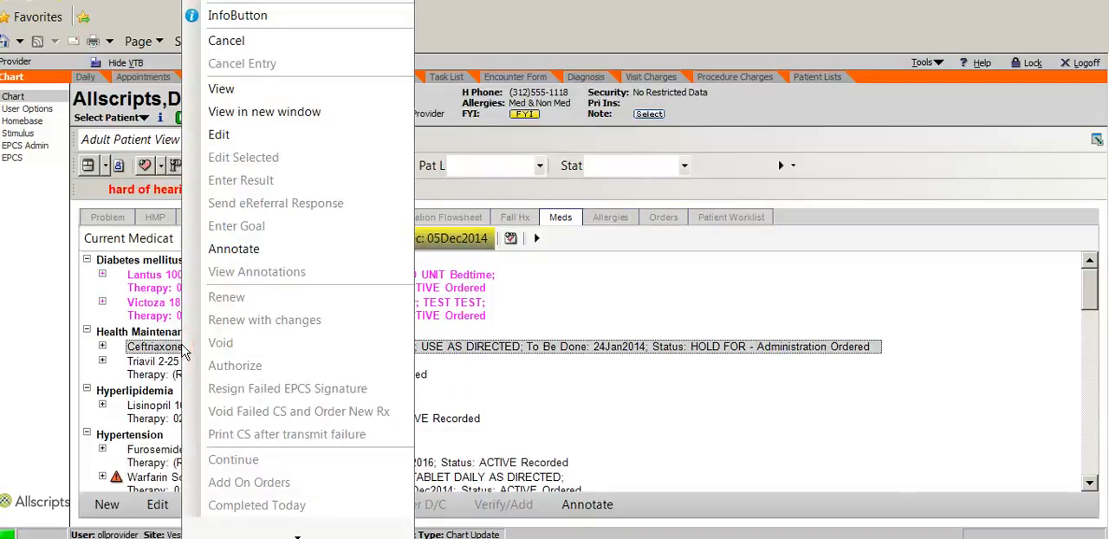
mouse_move(297, 533)
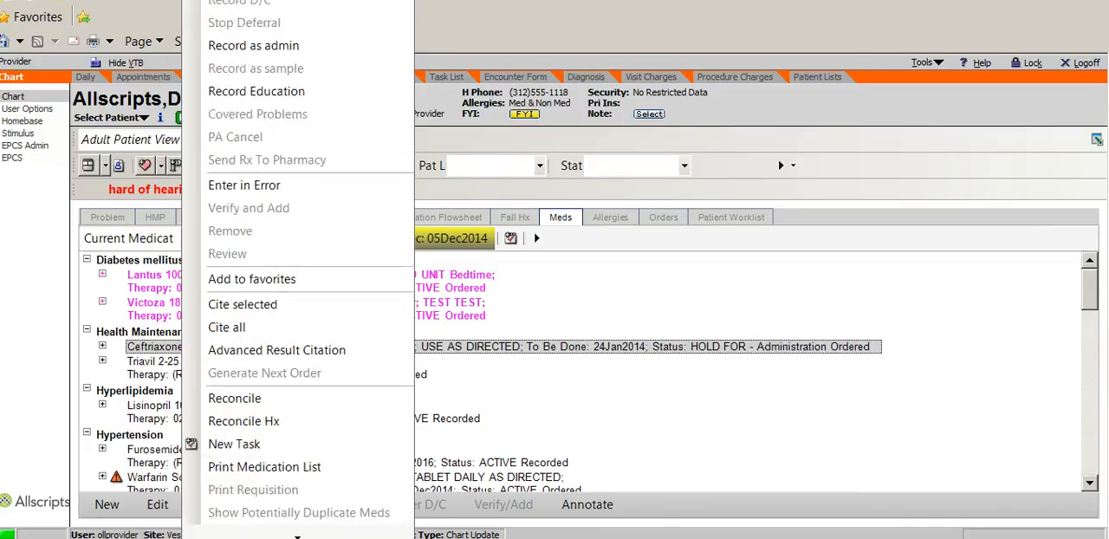
click(297, 535)
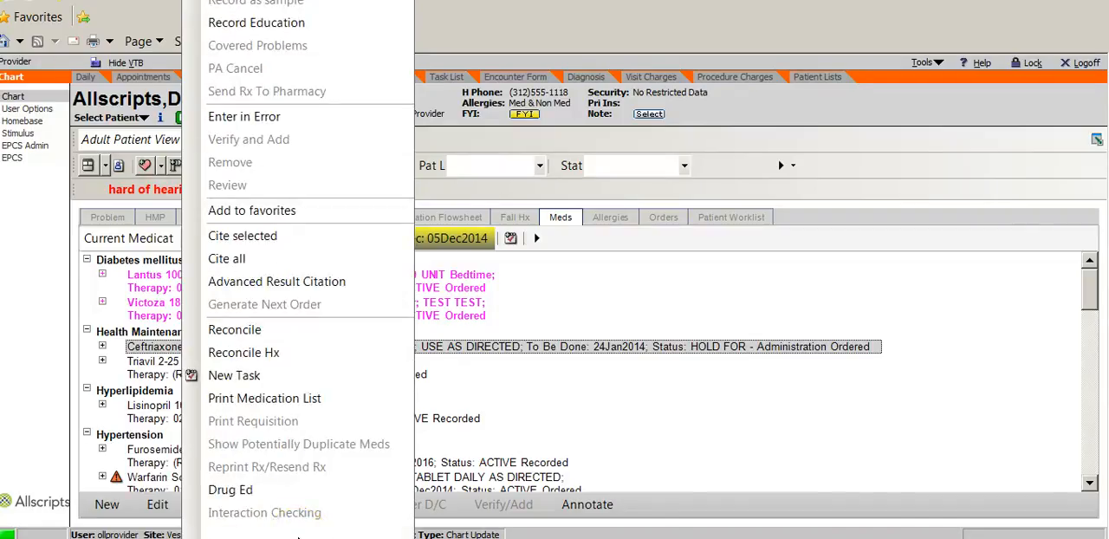
click(262, 118)
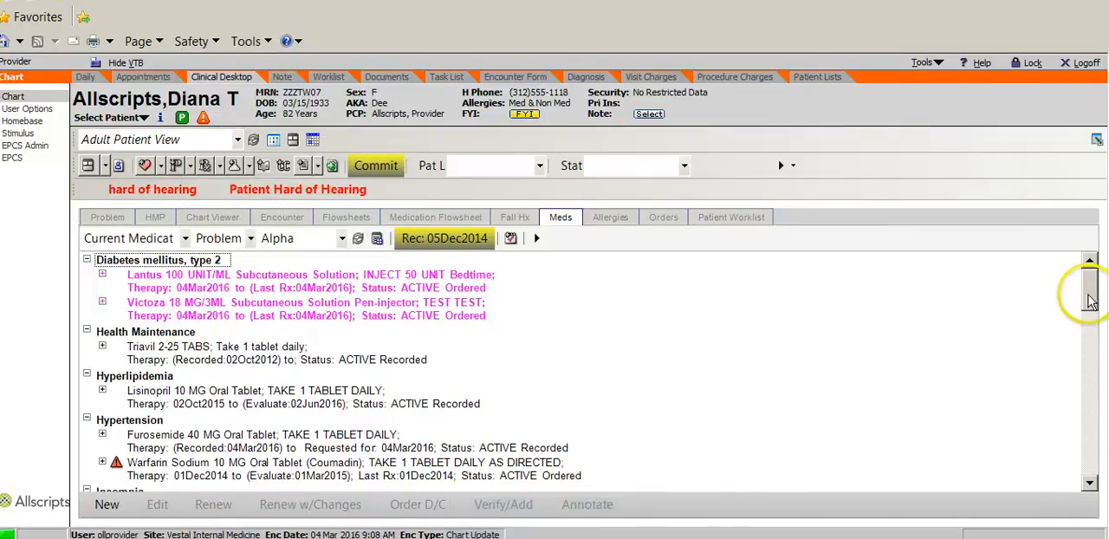
Step: Open the Lisinopril 10 MG entry under Hyperlipidemia for editing and review its available strengths and the structured and free-text SIG formats
drag(1086, 298, 1089, 312)
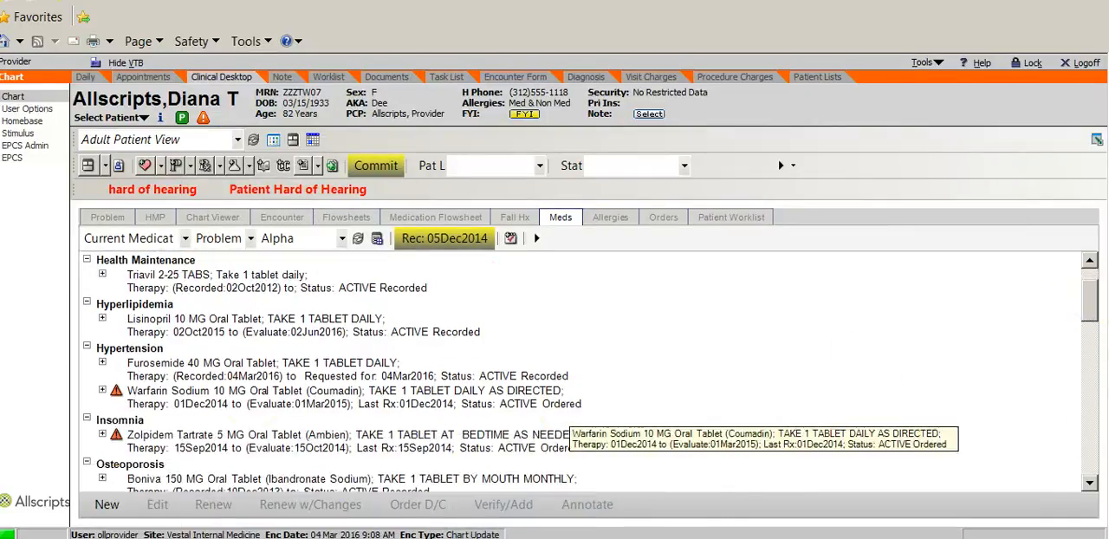
right_click(208, 323)
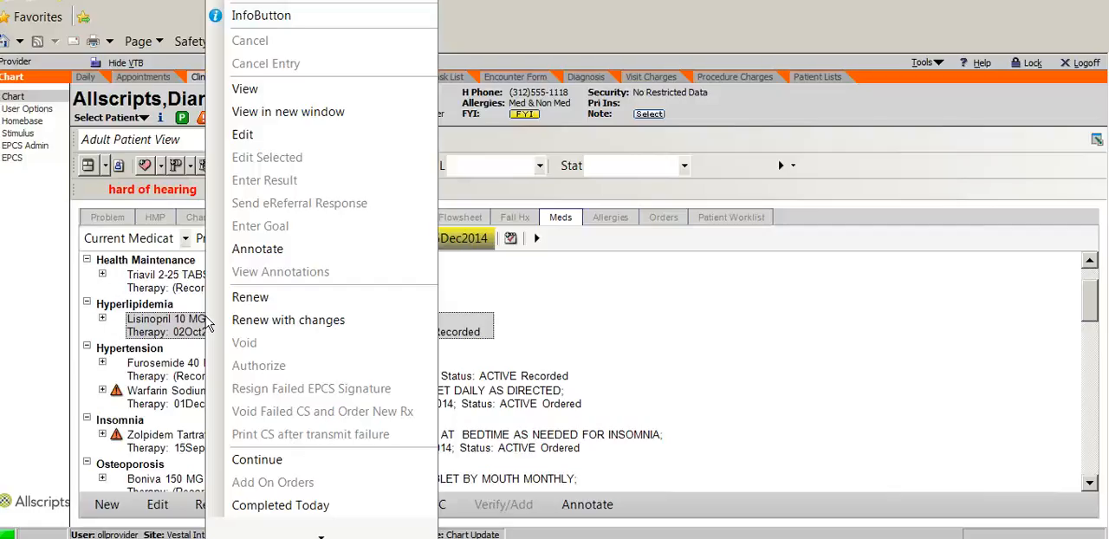
click(248, 133)
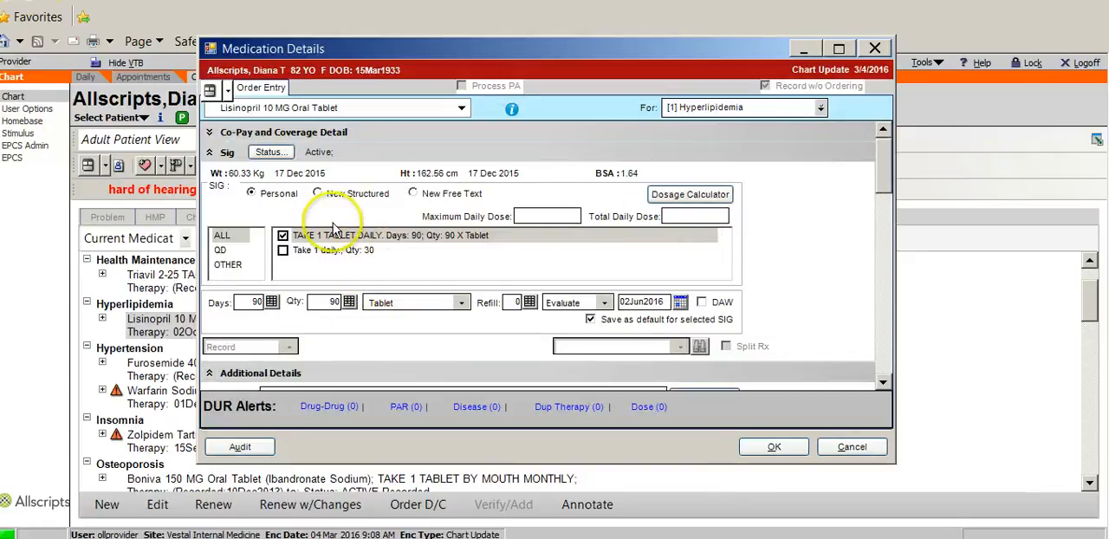
click(463, 109)
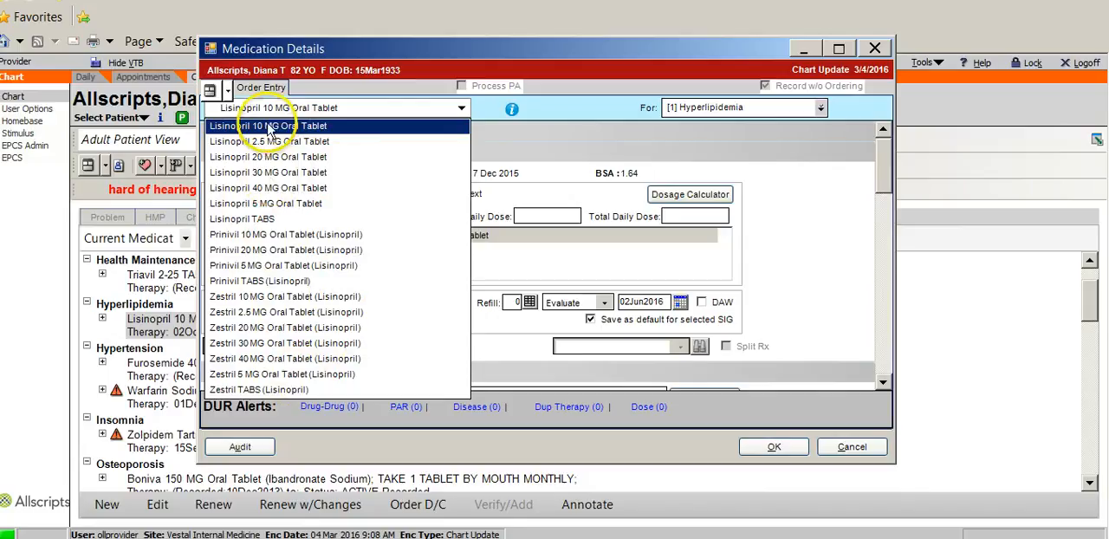
click(458, 106)
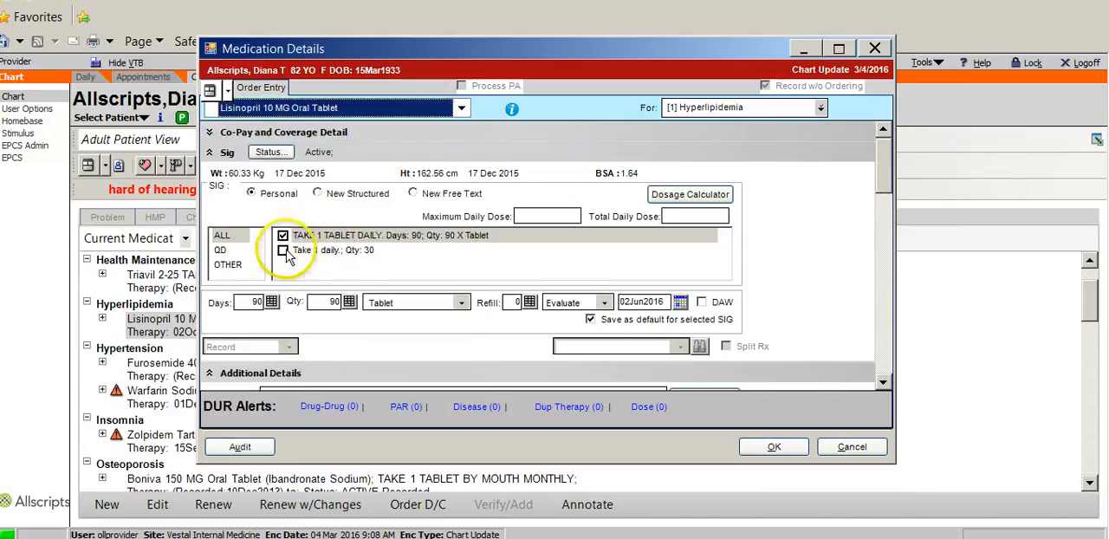
click(318, 193)
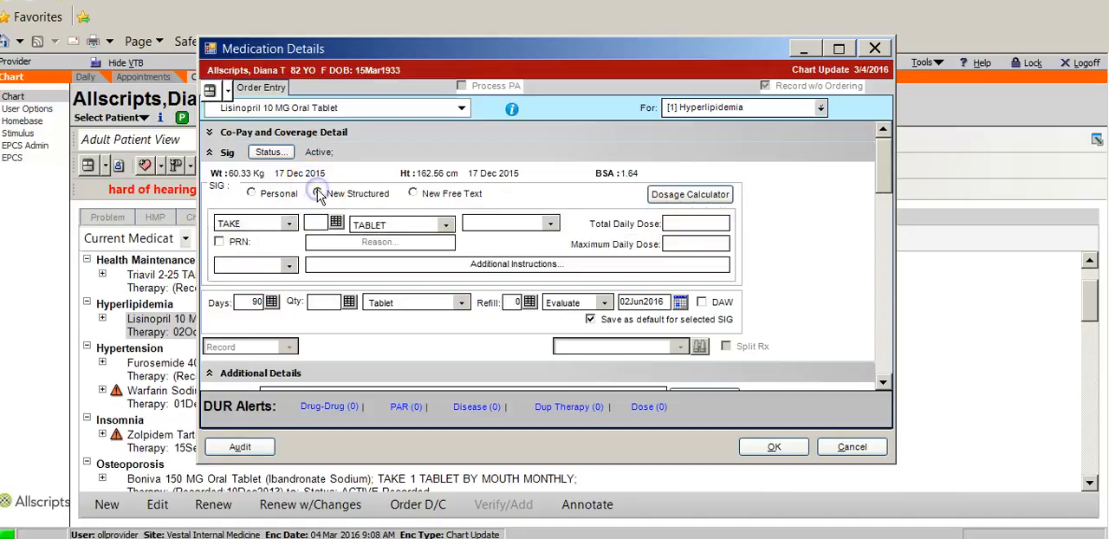
click(413, 193)
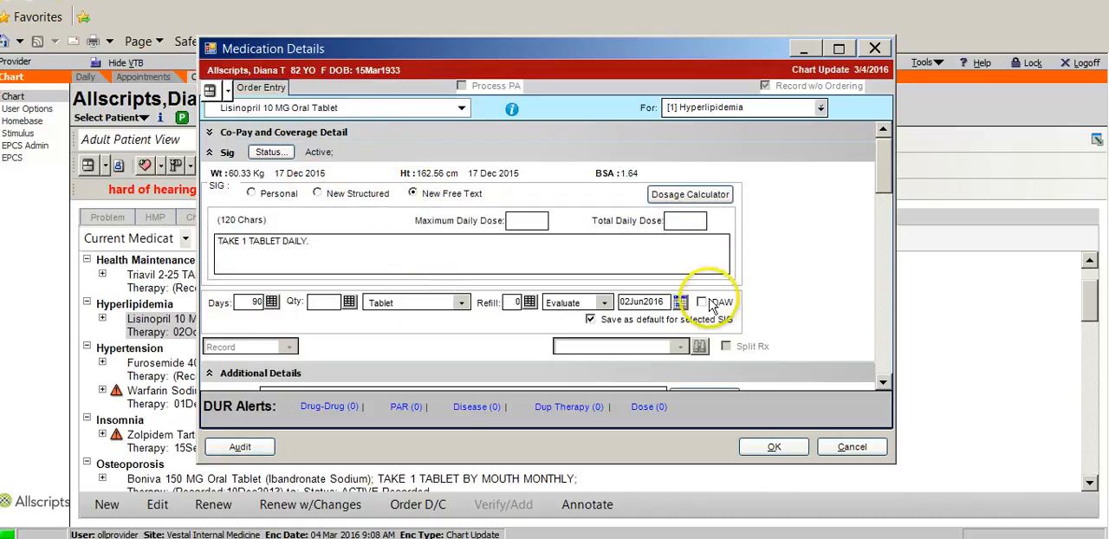
Step: Change the medication to Lisinopril 20 MG Oral Tablet and save the edited entry
click(461, 108)
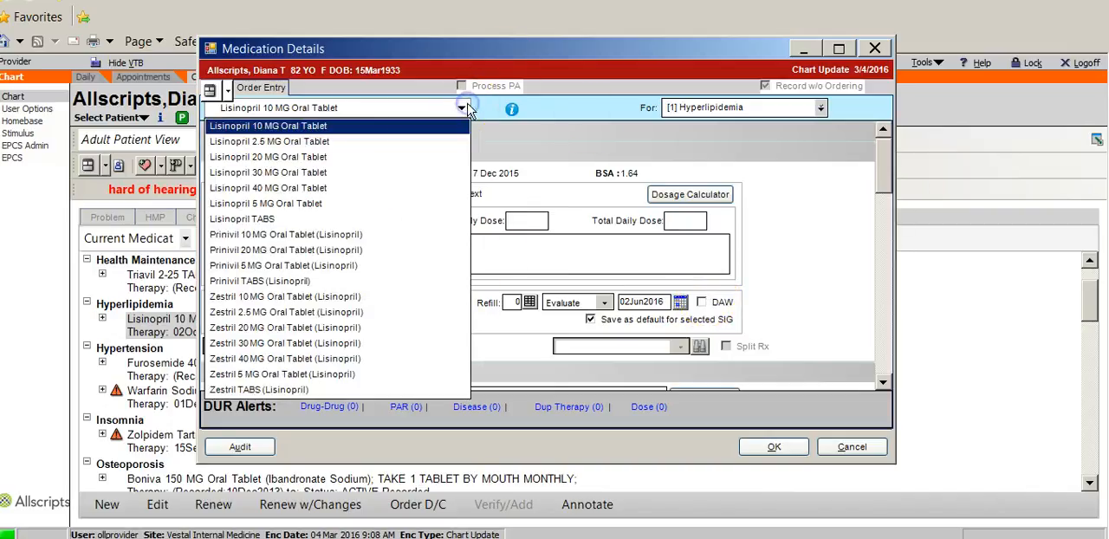
click(299, 157)
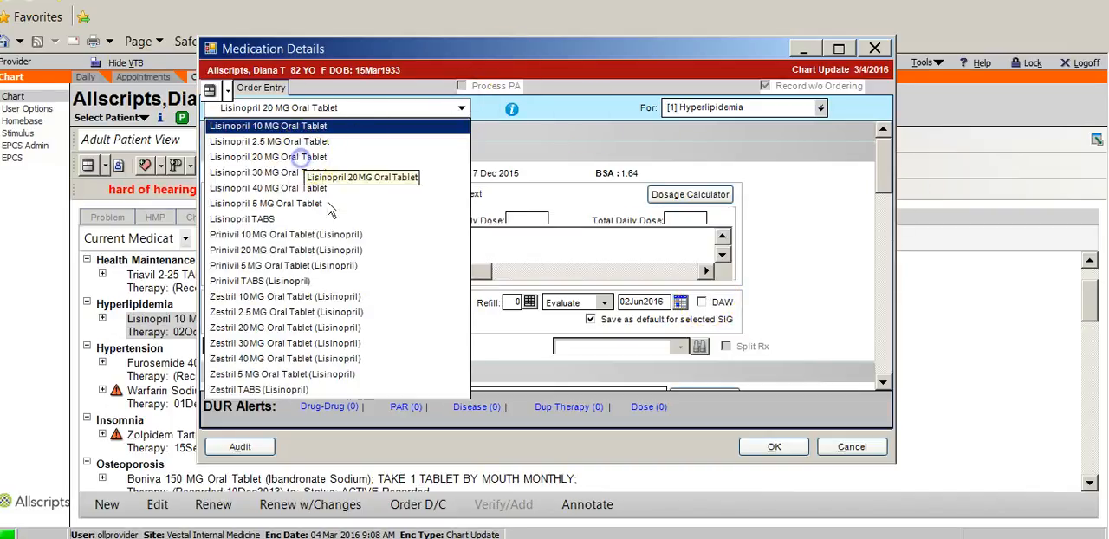
click(775, 447)
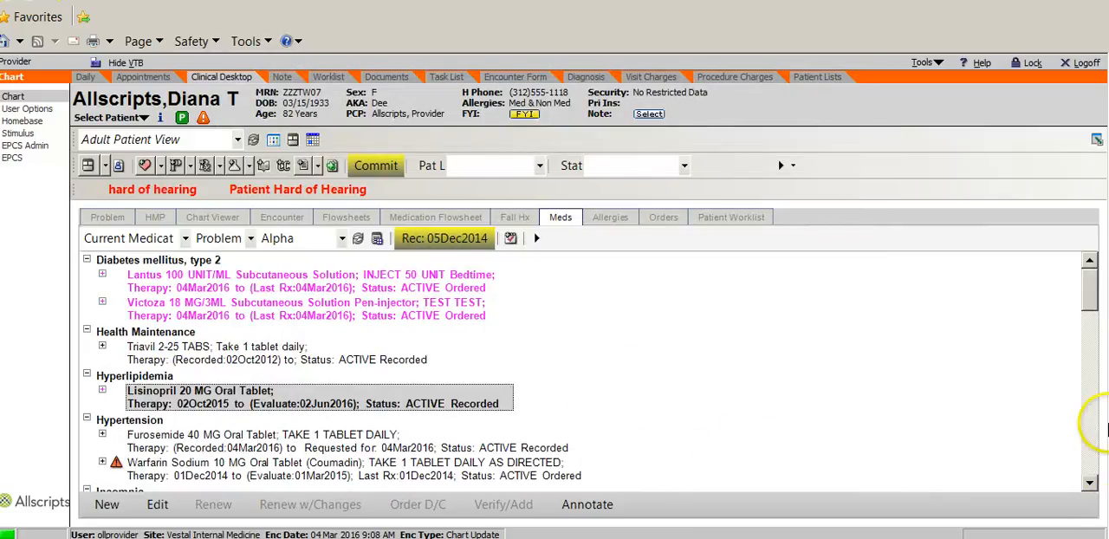
Step: Open the ordered Warfarin Sodium 10 MG entry for editing to see which fields can be changed, and close it without saving
scroll(1091, 312, down, 2)
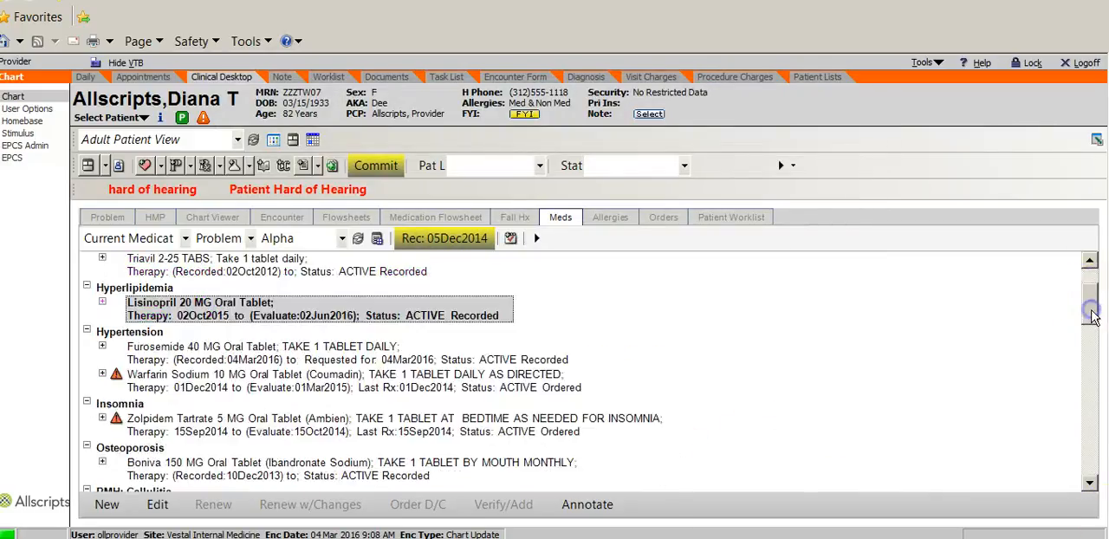
right_click(194, 382)
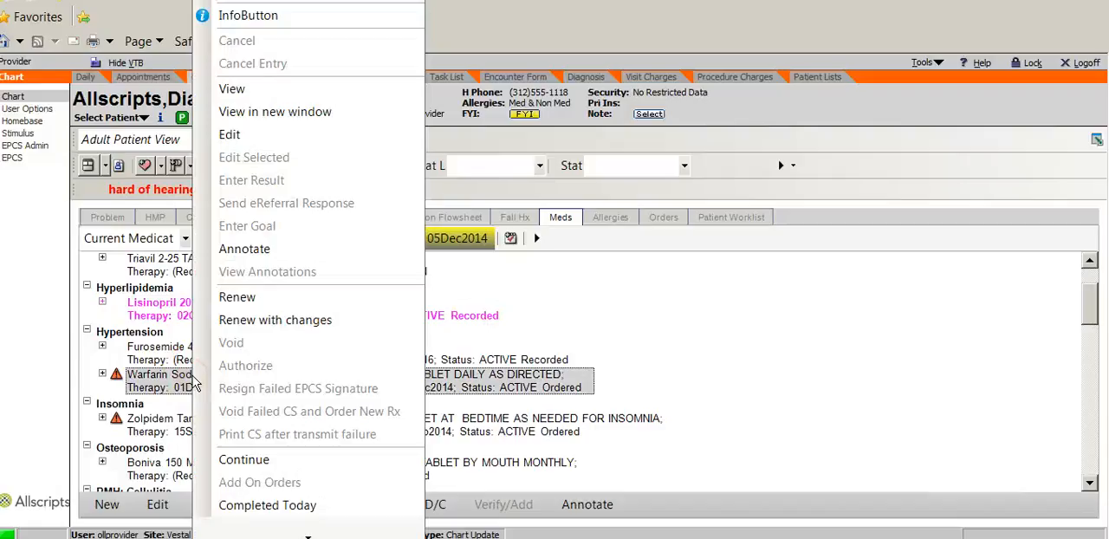
click(232, 135)
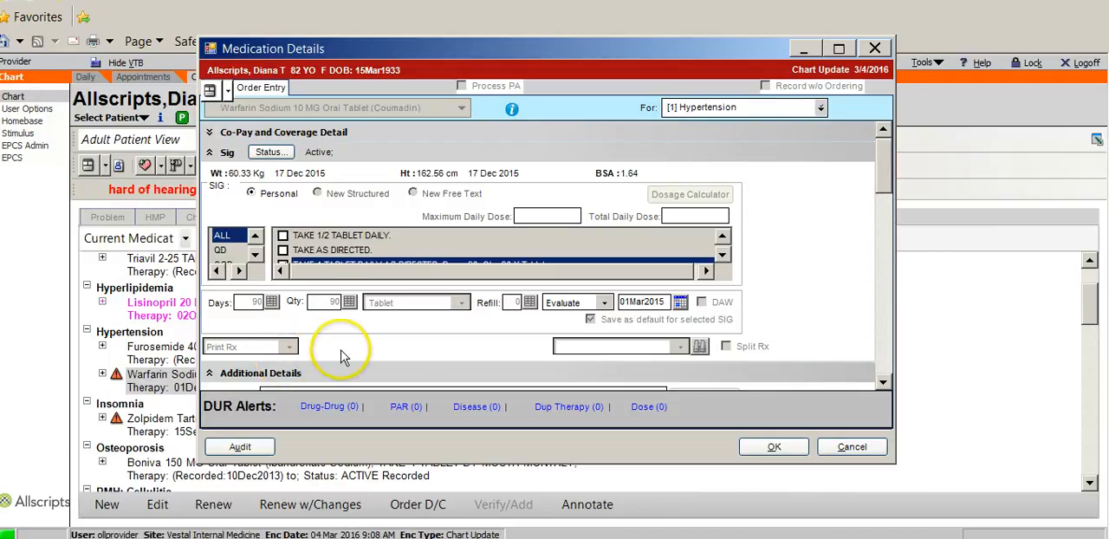
click(851, 446)
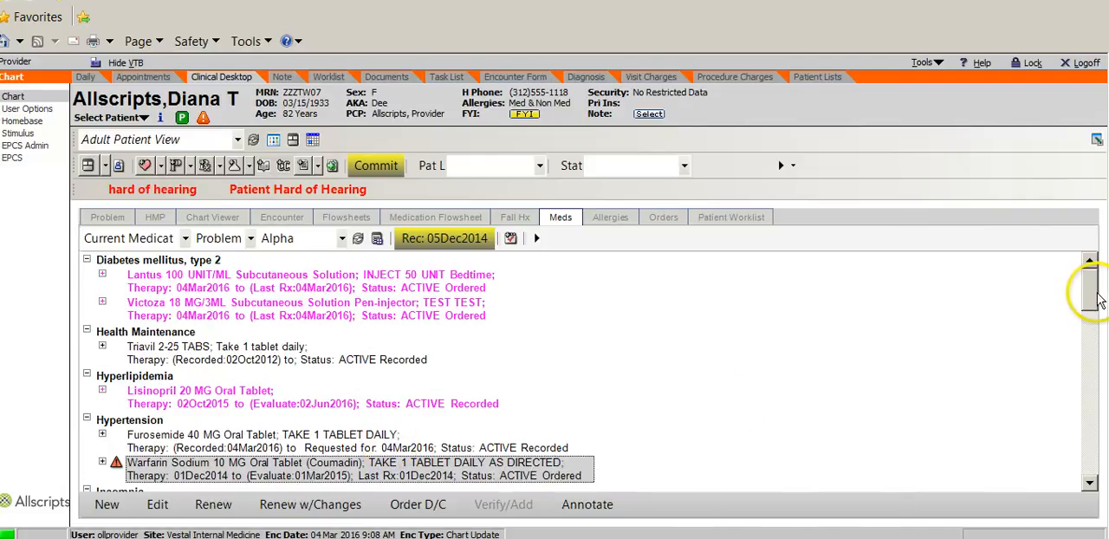
Step: Start renewing Warfarin Sodium 10 MG with changes, recorded without ordering, and change the medication to Coumadin 2.5 MG Oral Tablet
drag(1091, 293, 1091, 308)
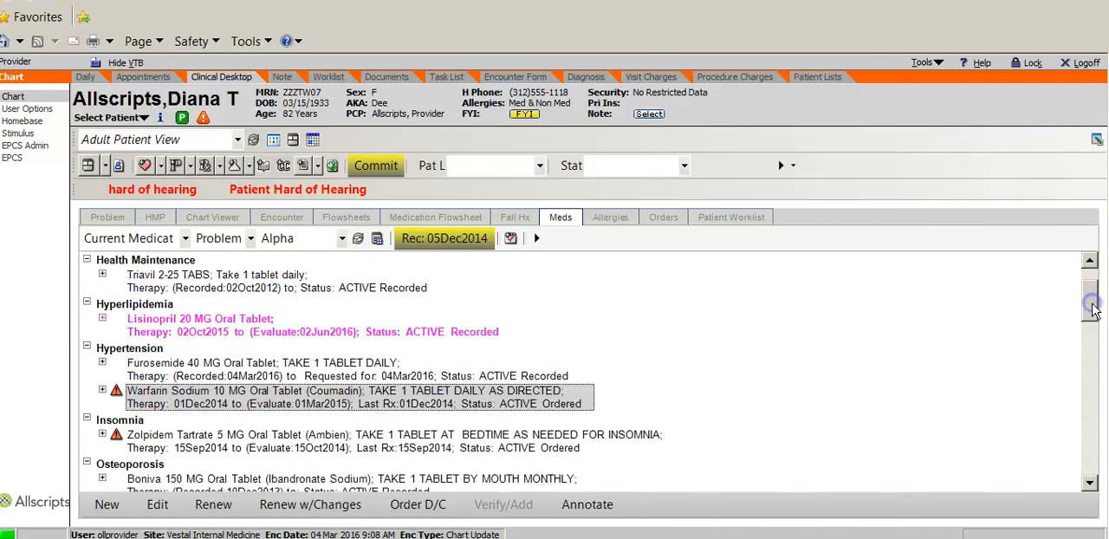
right_click(329, 398)
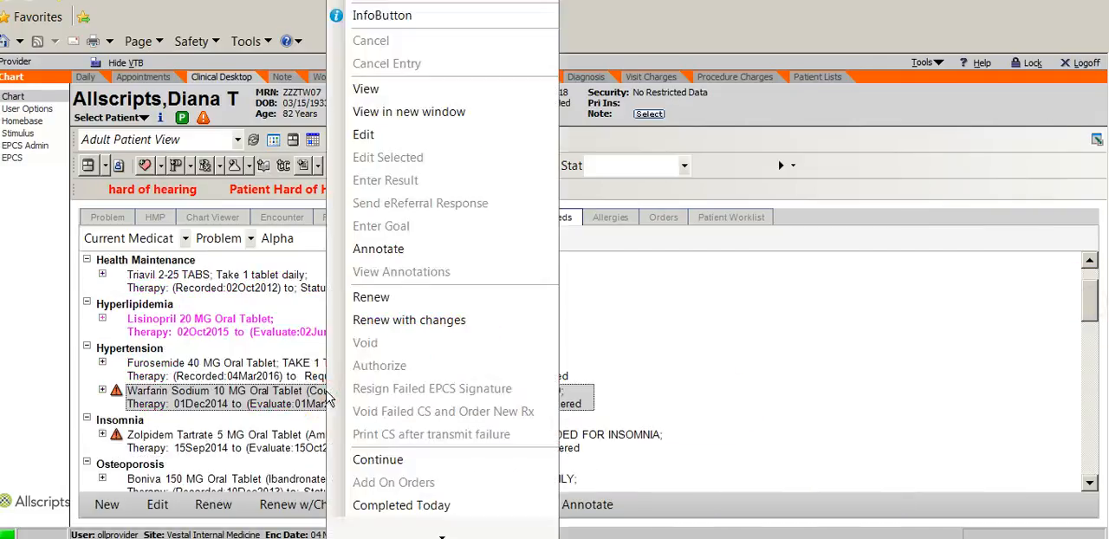
click(397, 319)
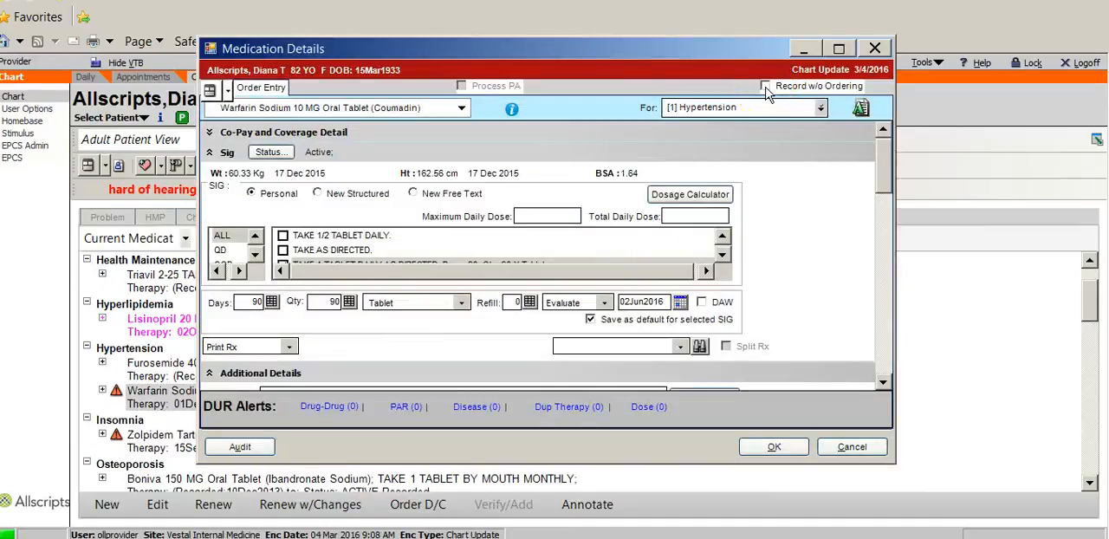
click(763, 86)
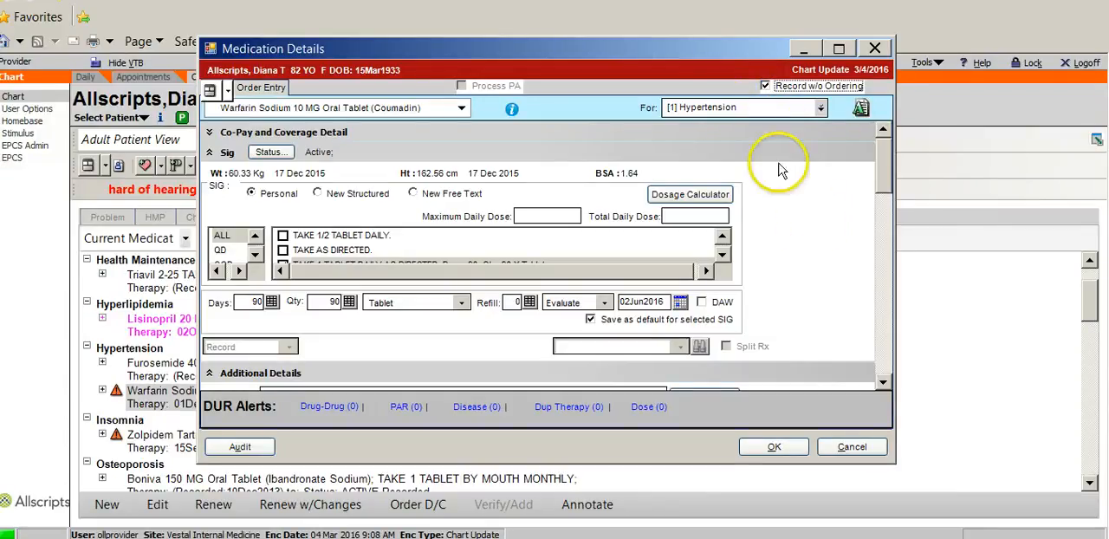
click(463, 110)
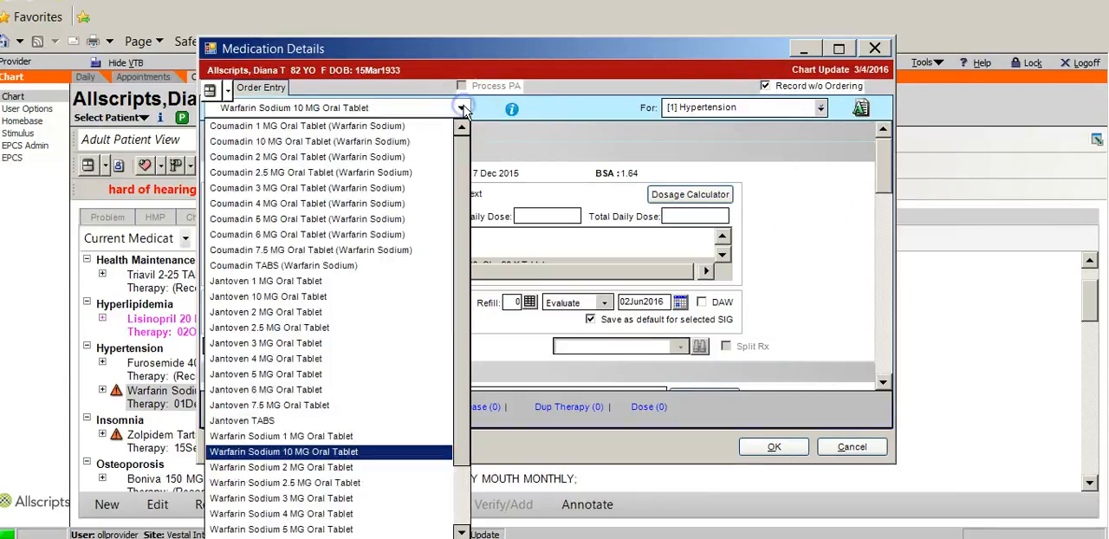
click(344, 174)
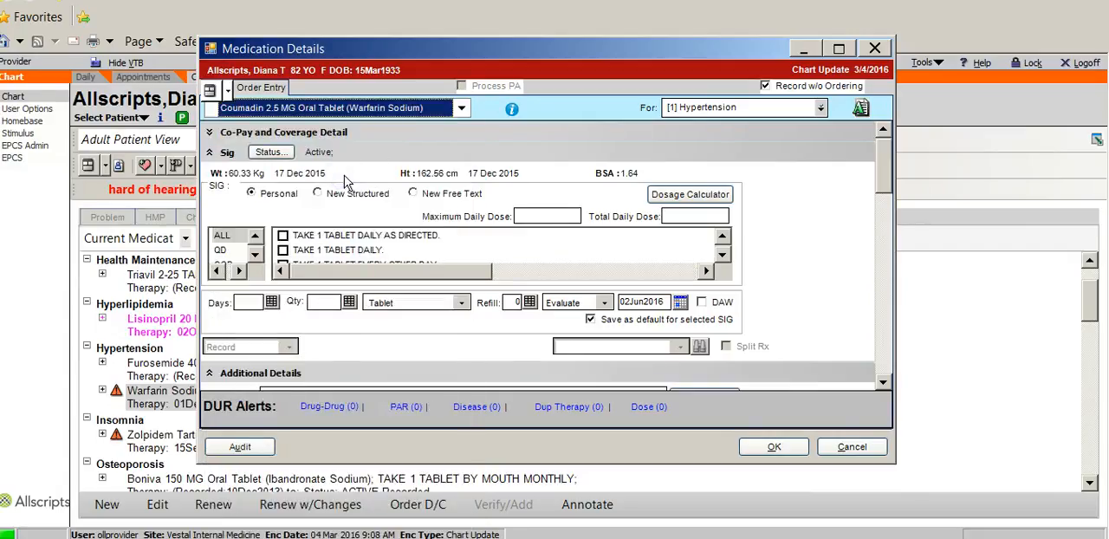
Step: Set the Coumadin SIG to TAKE 1 TABLET DAILY, review the quantity, refill and additional details, and save the renewal
click(283, 249)
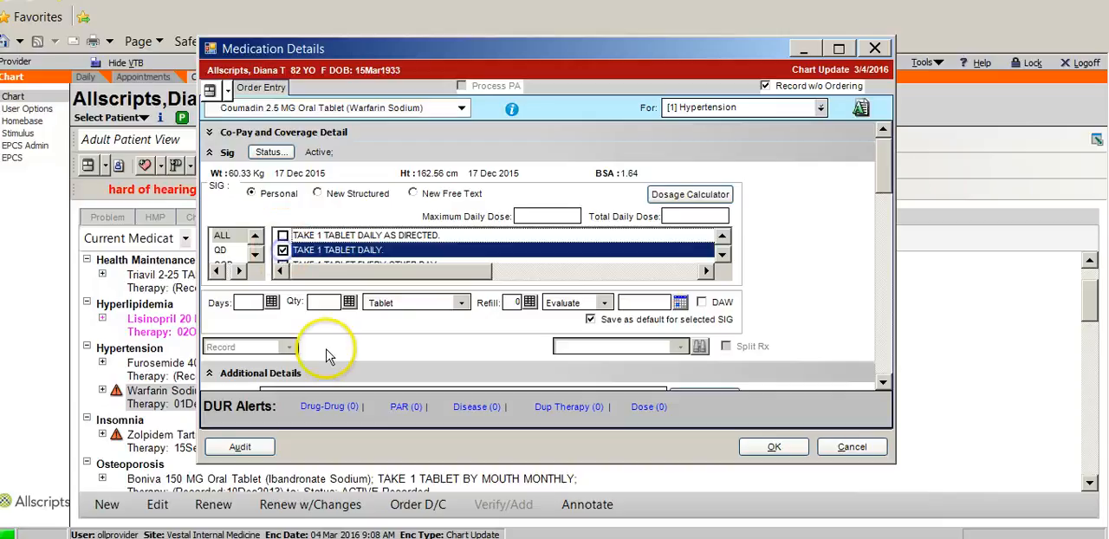
click(318, 305)
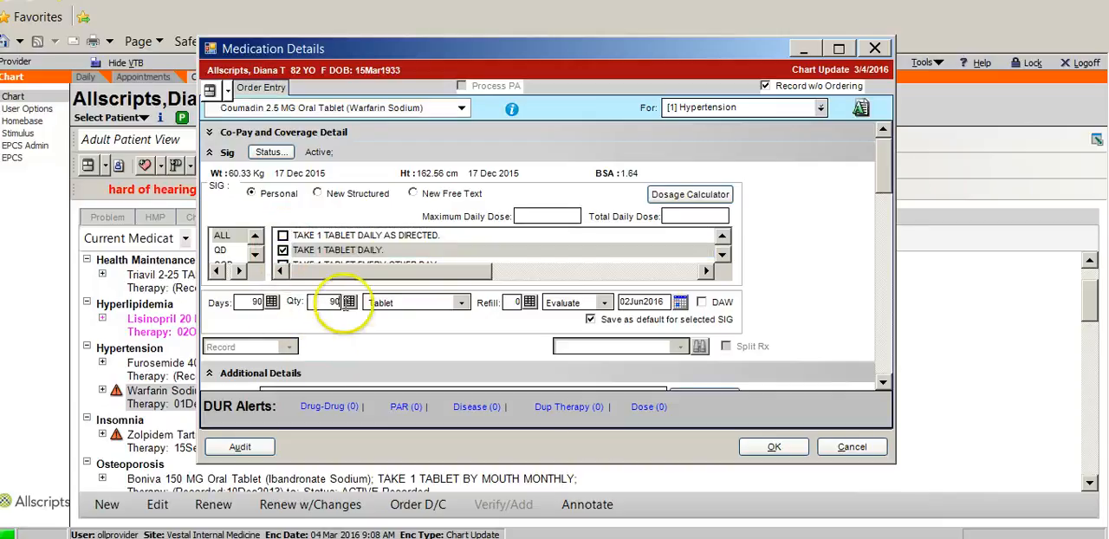
click(516, 302)
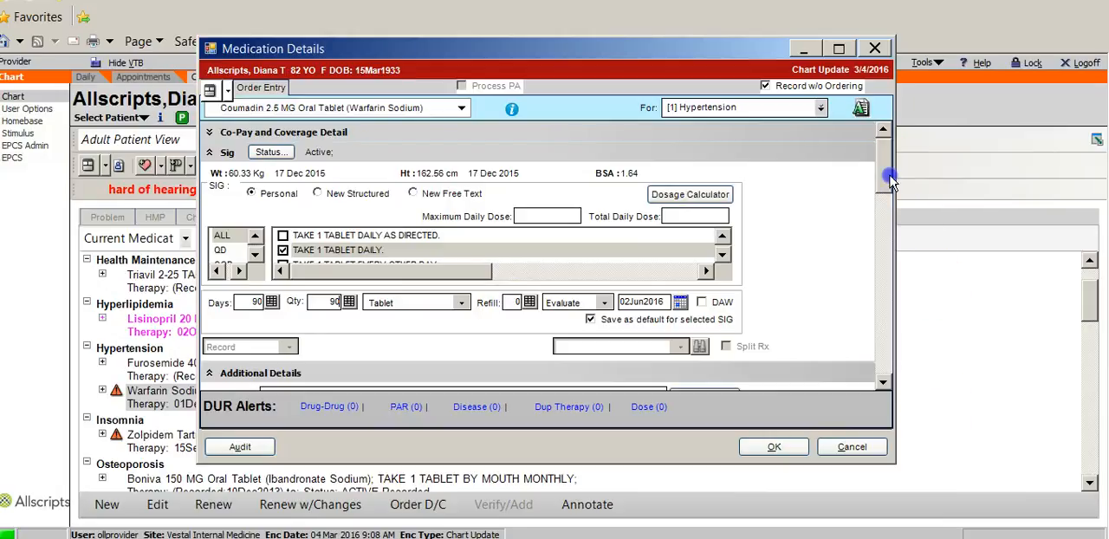
drag(884, 169, 890, 195)
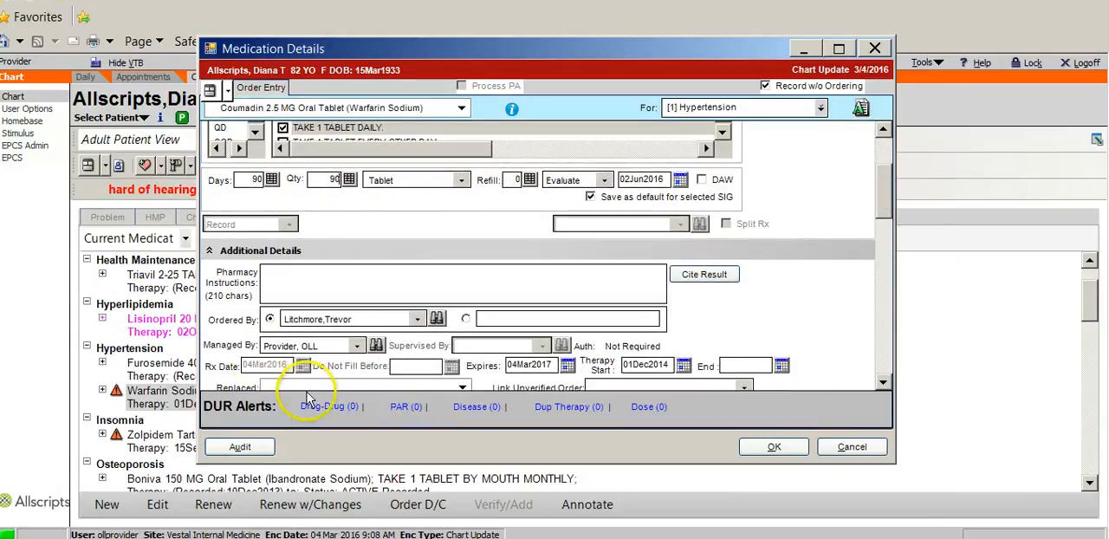
click(773, 446)
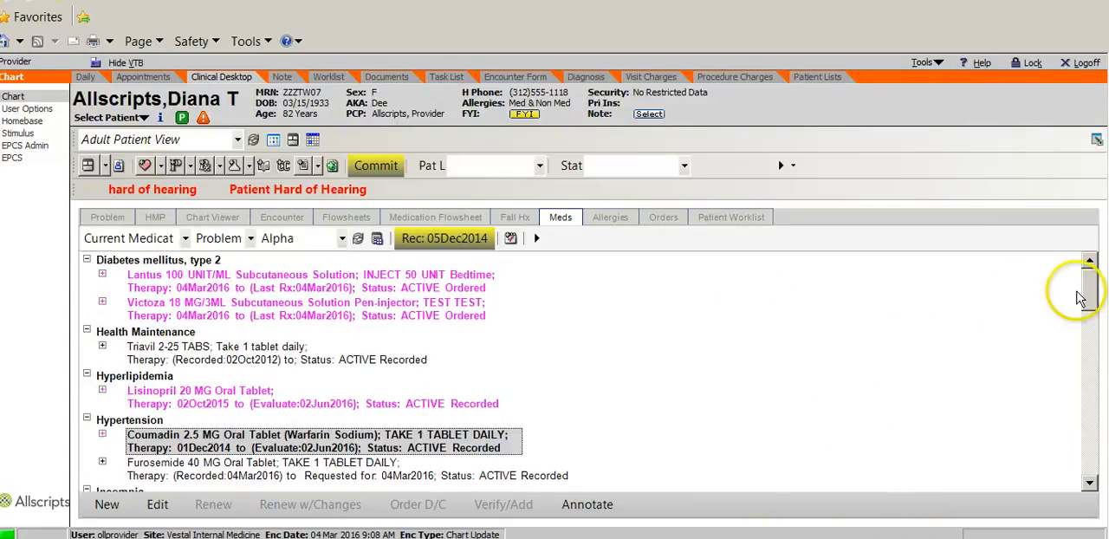
Step: Open the Boniva 150 MG entry under Osteoporosis for editing and set its new status to Temporary Deferral
drag(1097, 308, 1102, 322)
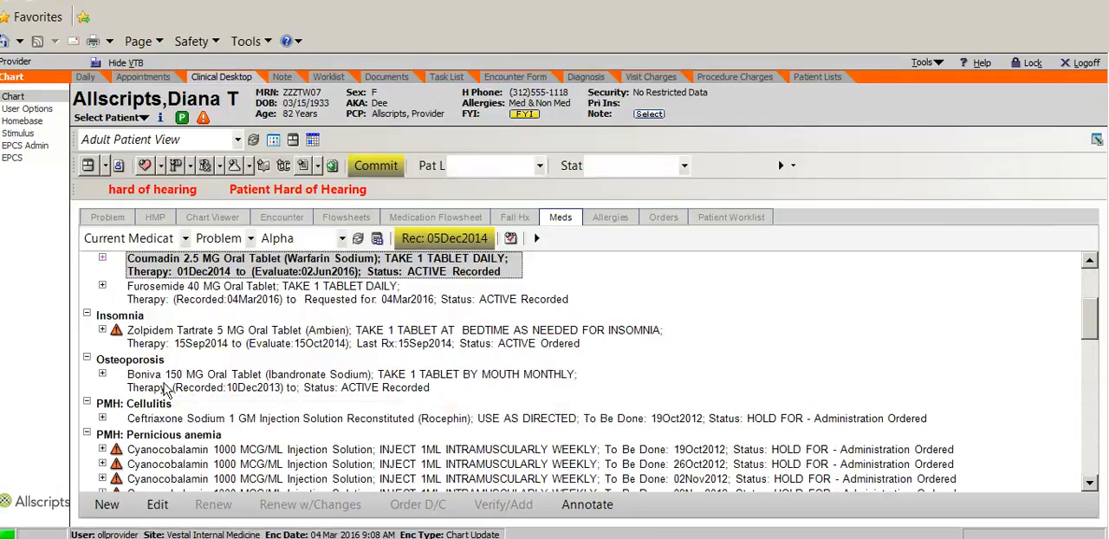
right_click(208, 379)
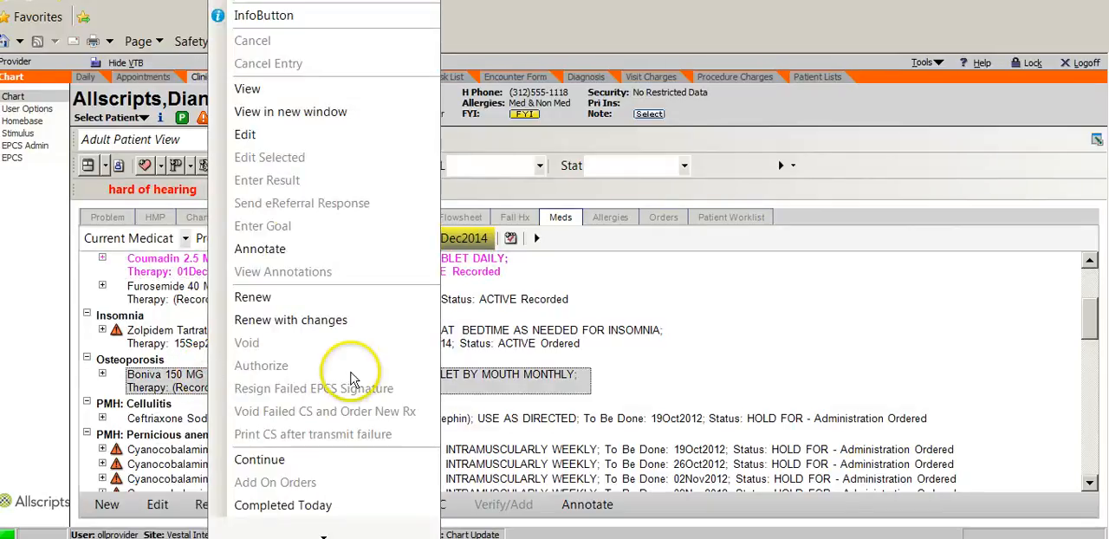
click(251, 135)
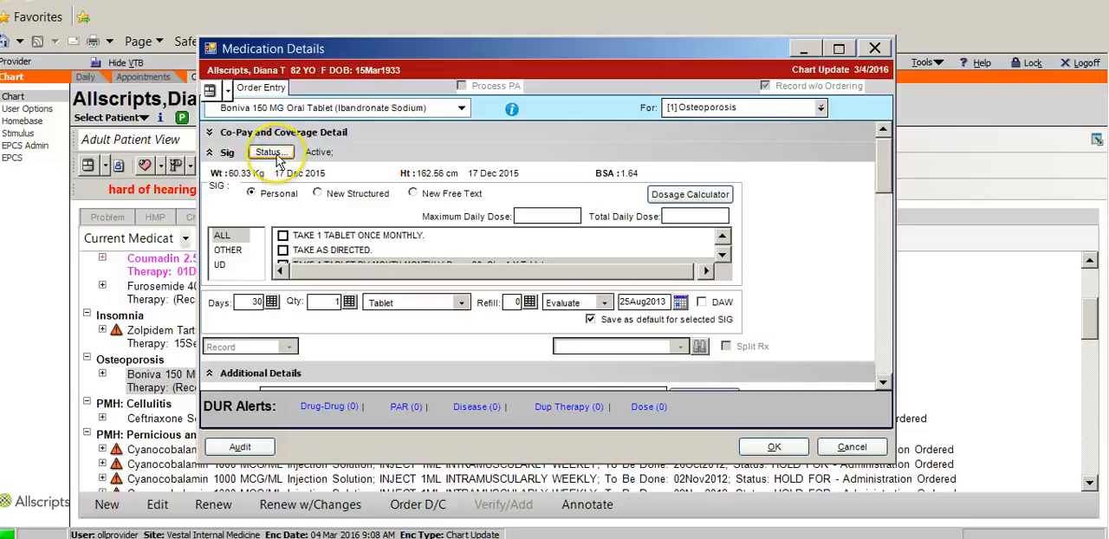
click(271, 152)
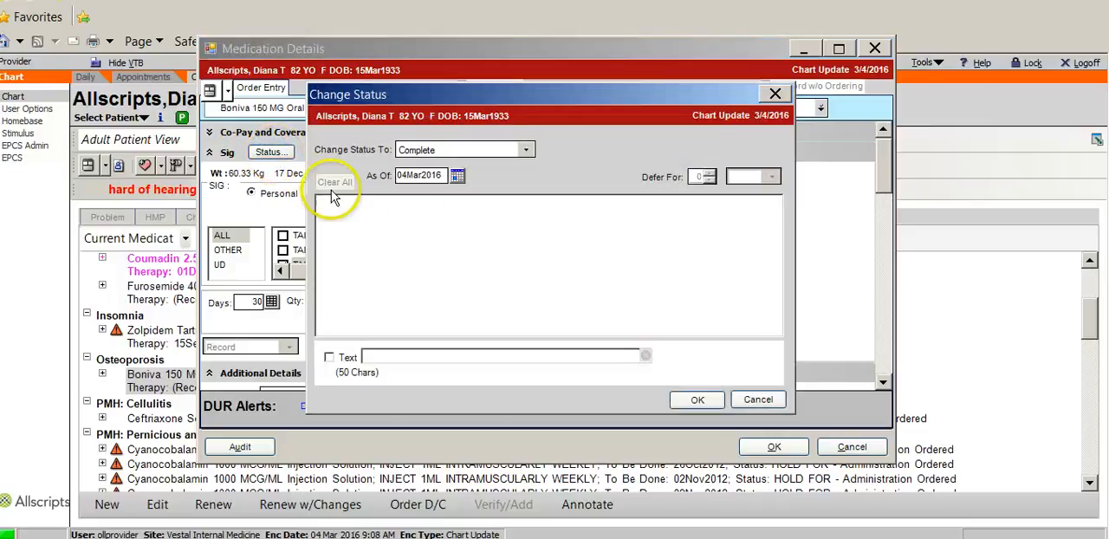
click(526, 150)
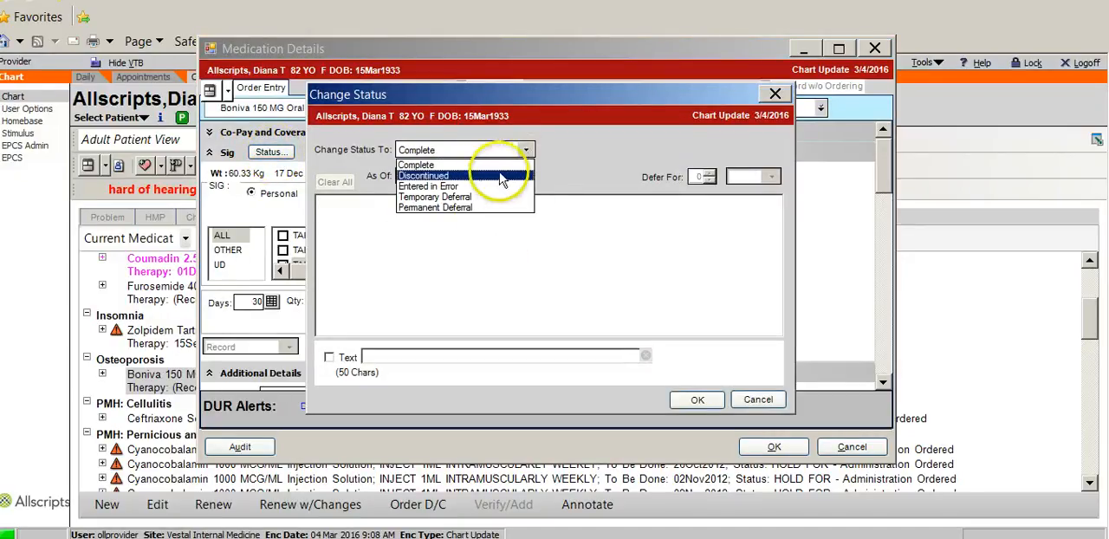
click(466, 196)
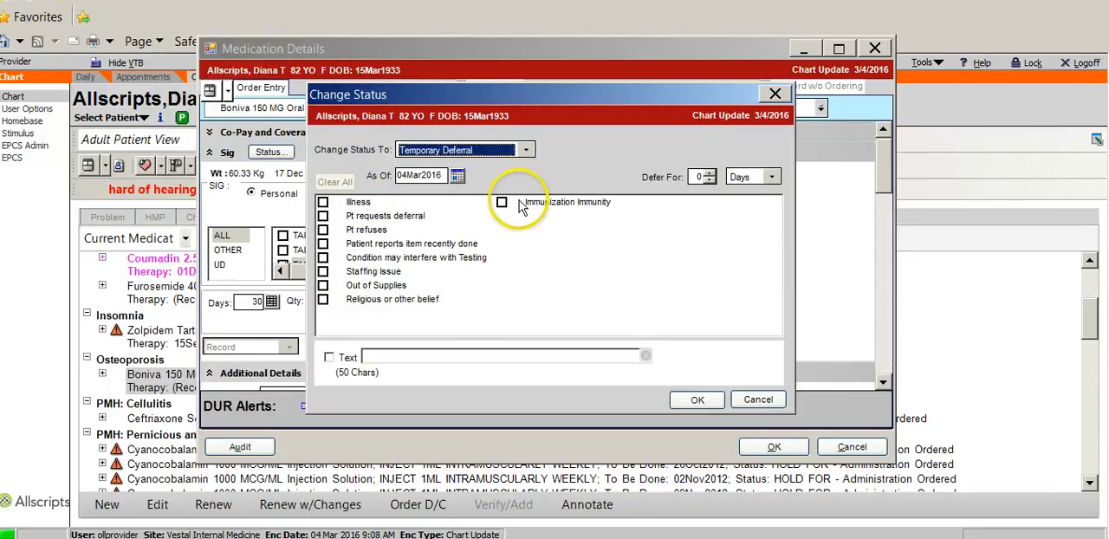
Step: Give the deferral reason as Pt refuses with the text "Unable to afford", and save the Boniva entry
click(323, 231)
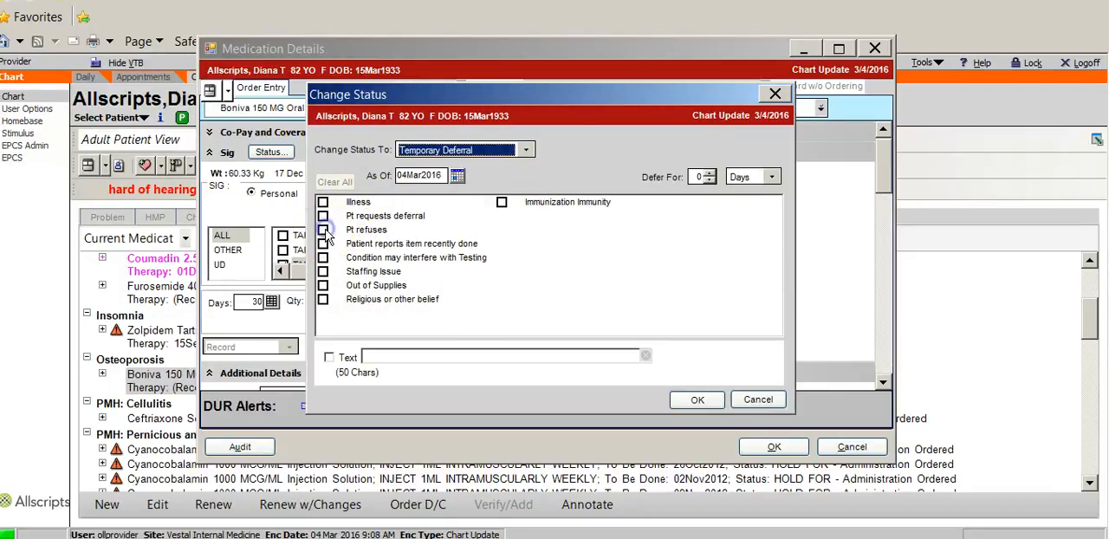
click(400, 357)
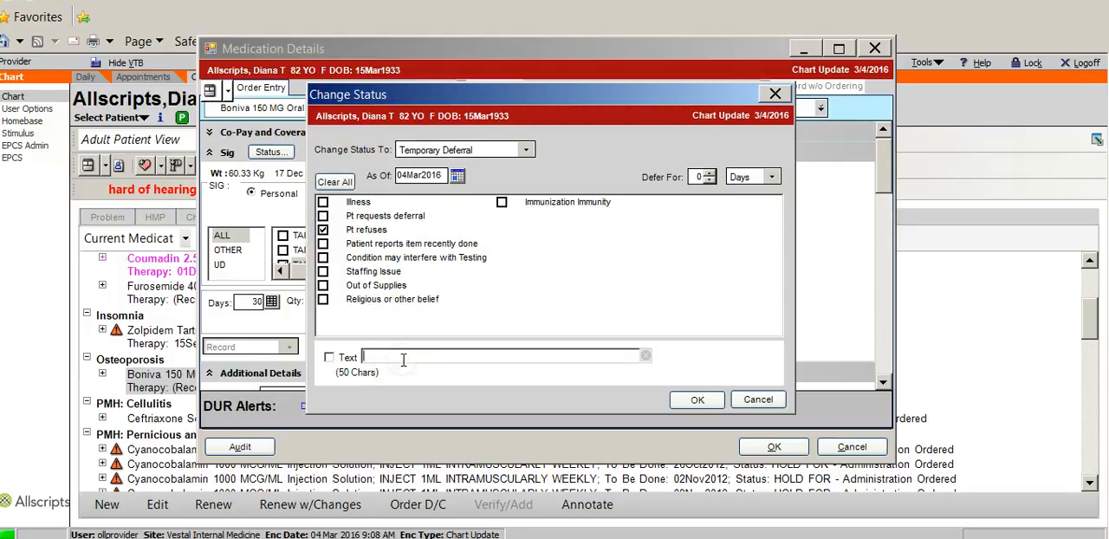
text(Unable to afford)
click(698, 399)
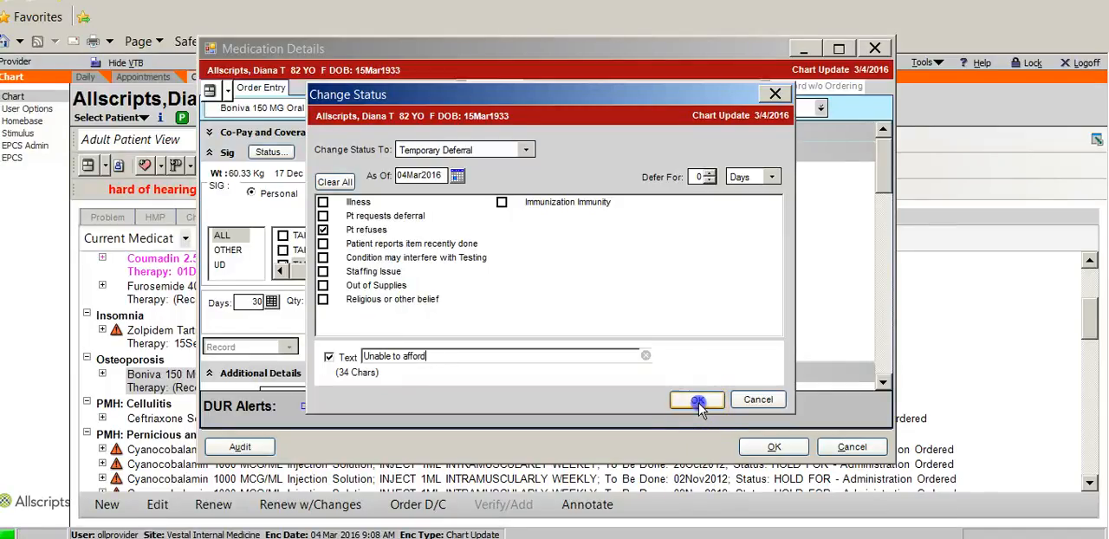
click(773, 446)
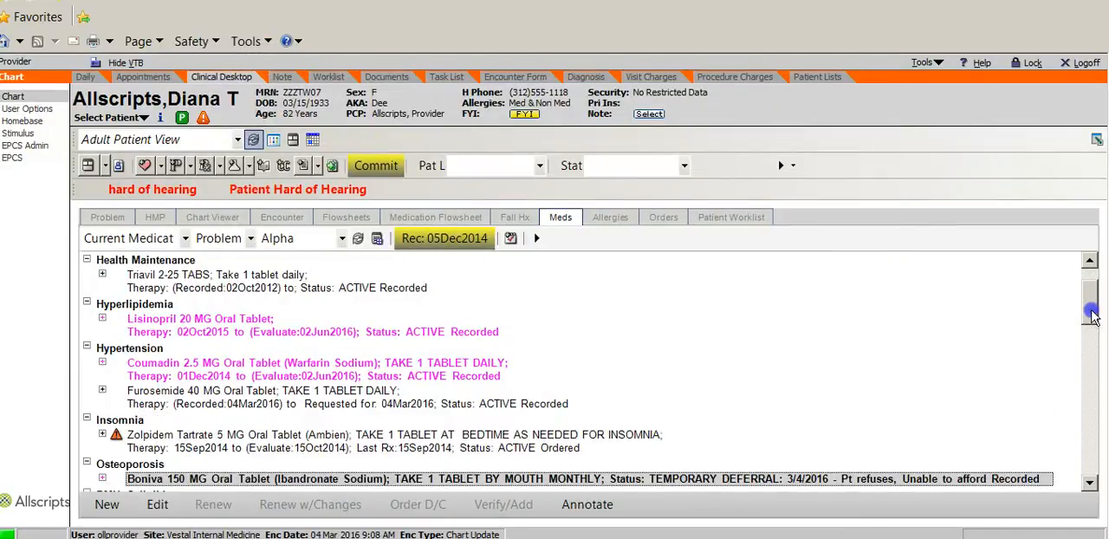
Step: Review the actions available for the deferred Boniva entry and locate the Stop Deferral option
drag(1093, 307, 1097, 332)
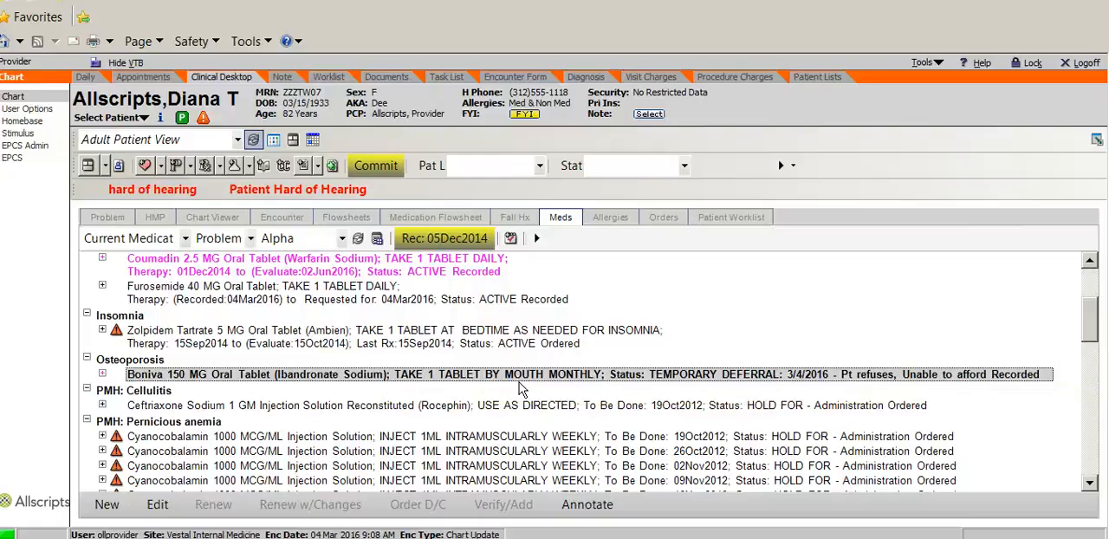
right_click(322, 372)
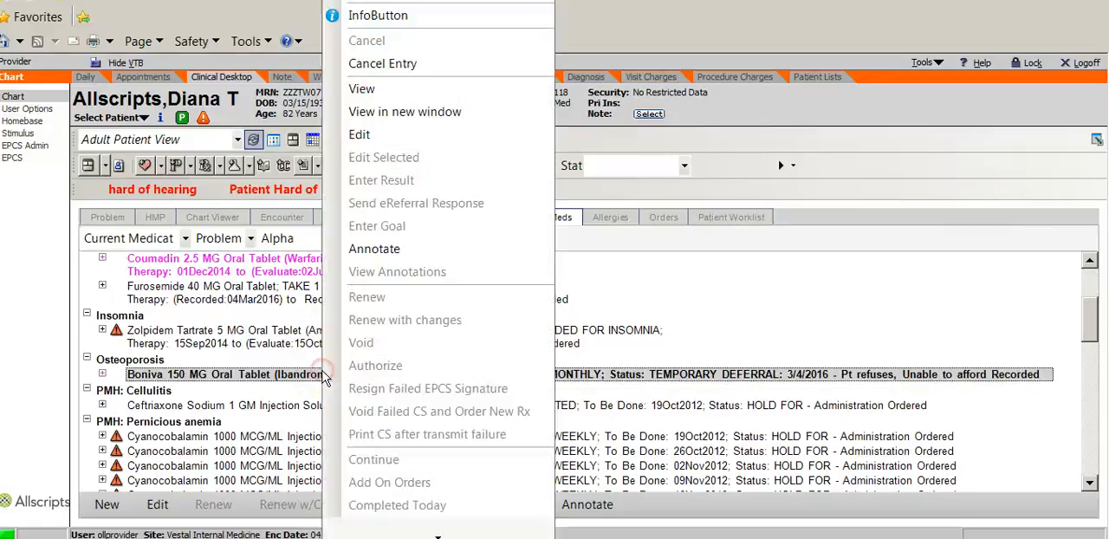
mouse_move(439, 530)
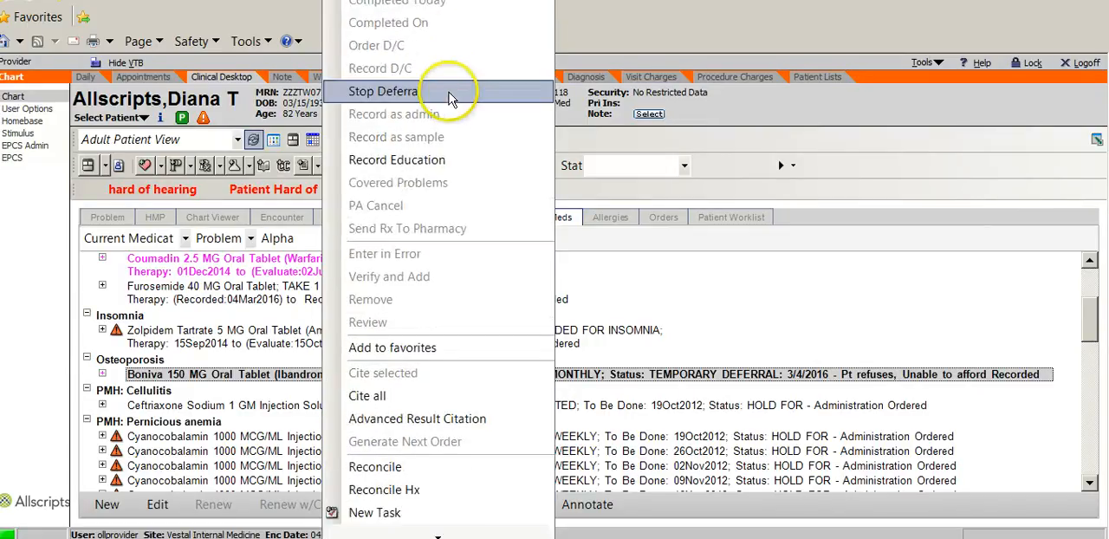
click(400, 95)
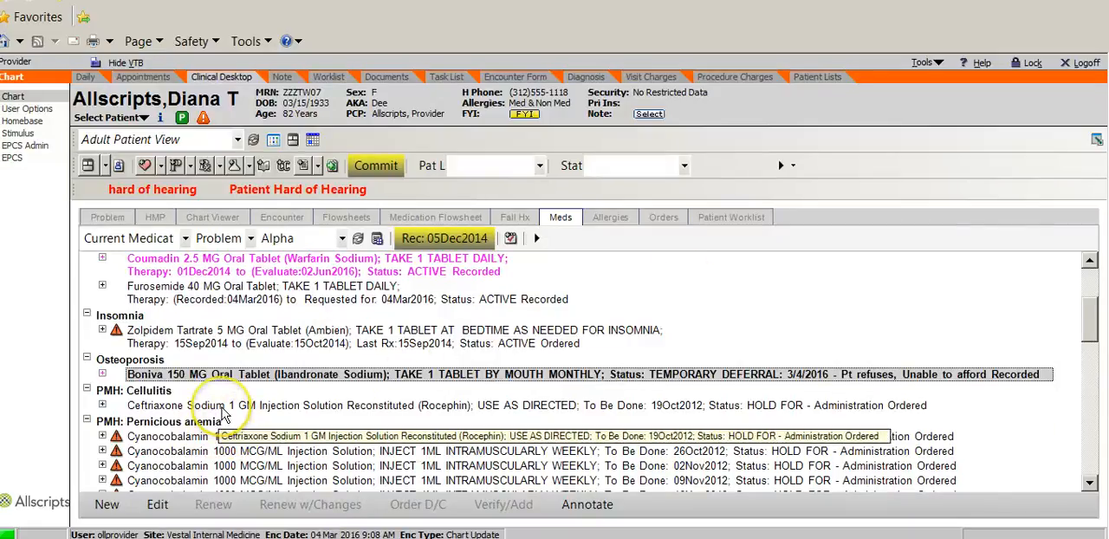
Step: Mark the Zolpidem Tartrate 5 MG entry under Insomnia as completed as of 01Mar2016
right_click(279, 337)
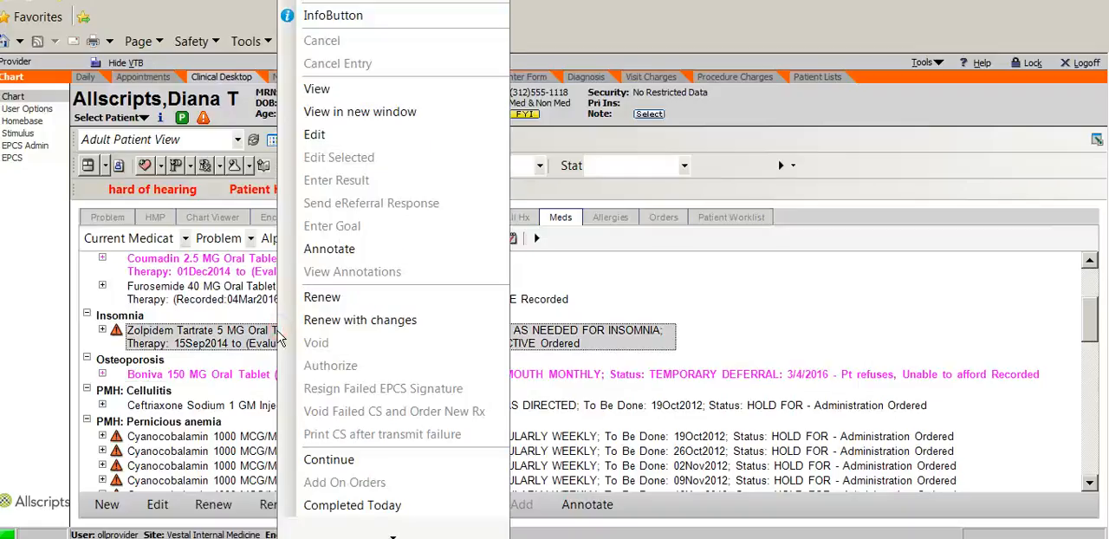
mouse_move(394, 532)
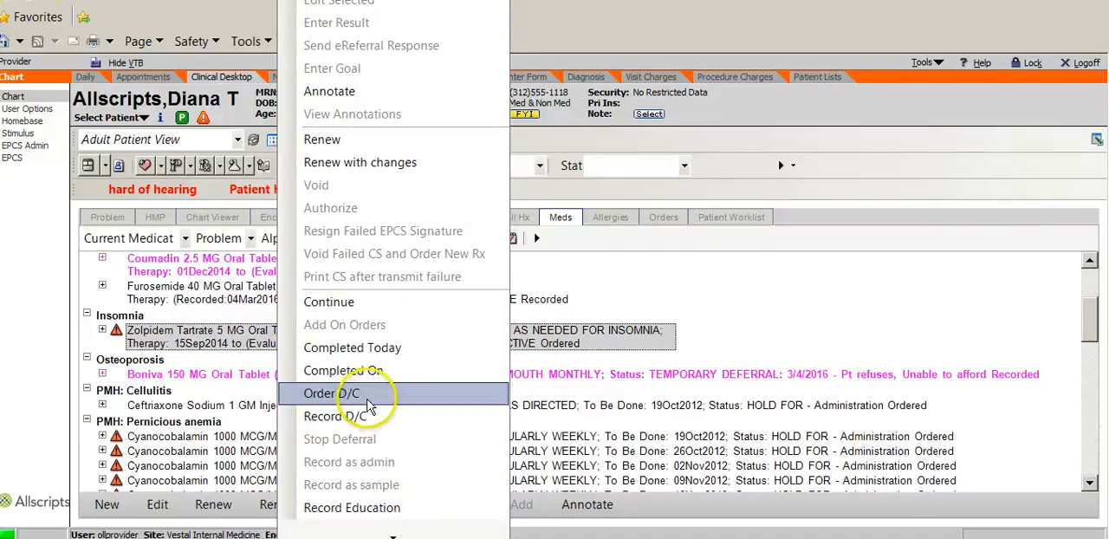
click(368, 371)
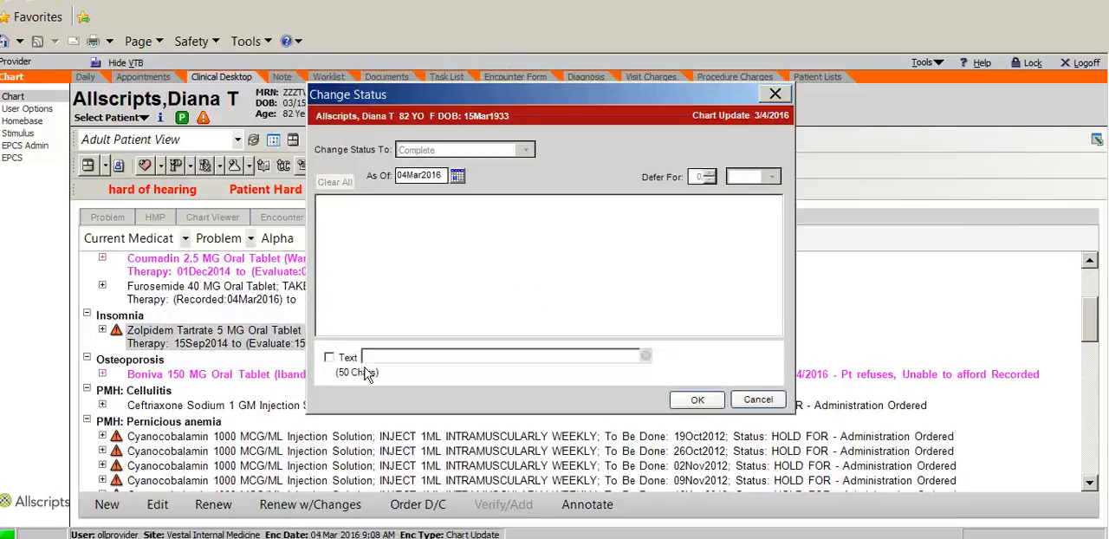
click(457, 177)
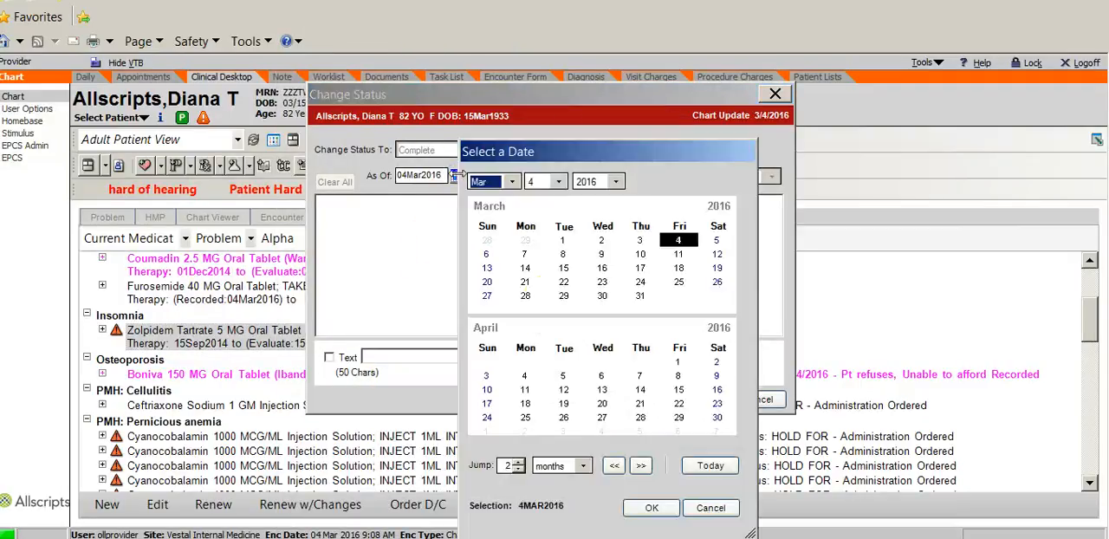
click(562, 241)
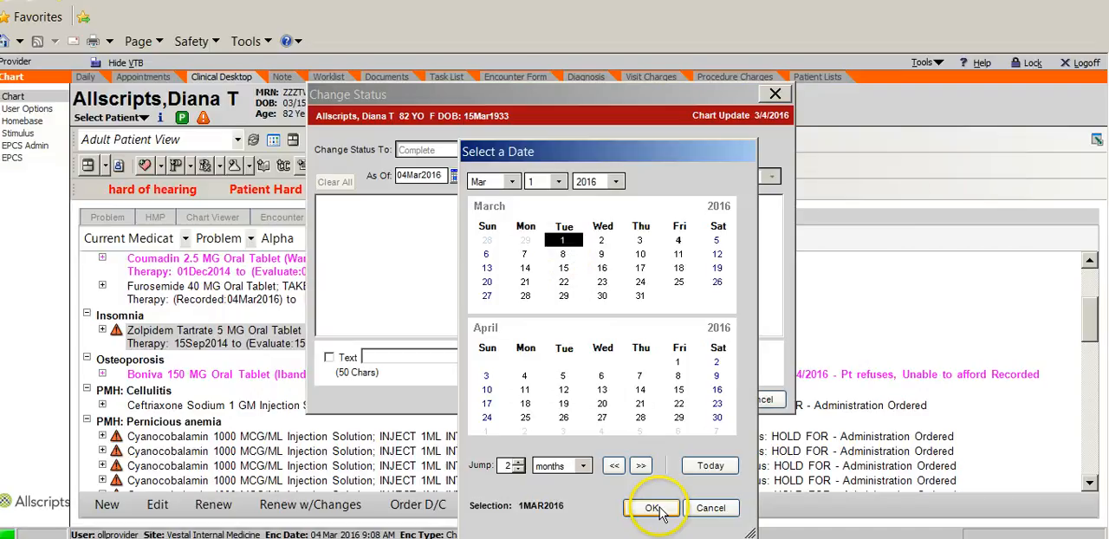
click(651, 509)
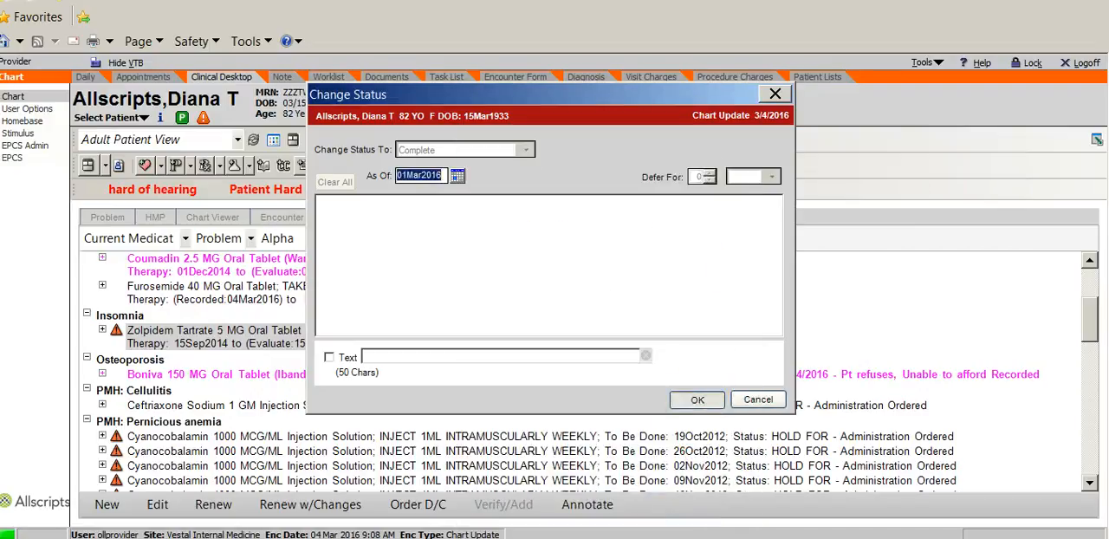
click(697, 399)
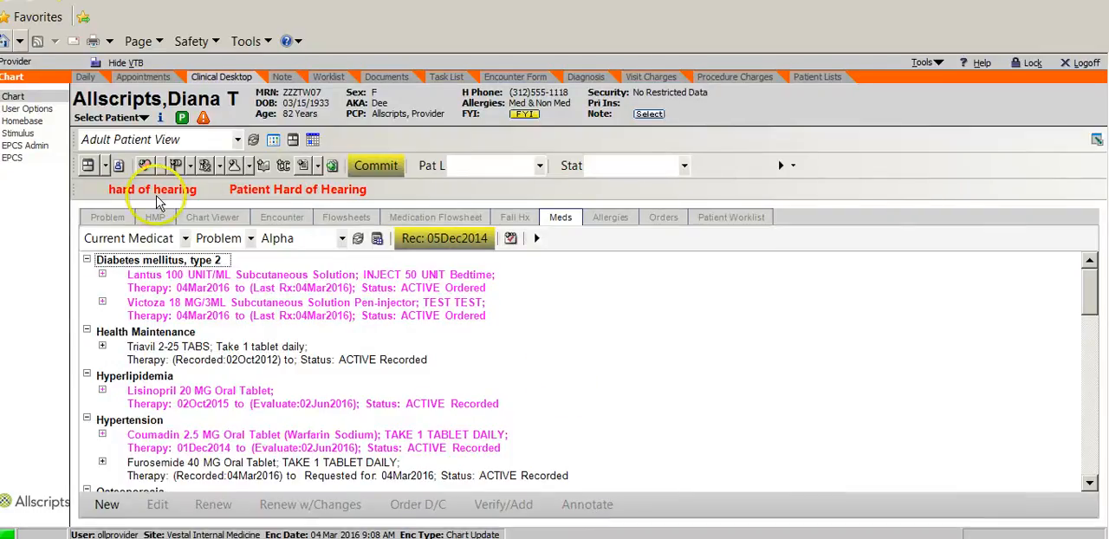
Step: View the Pharmacy section of the patient profile and add the ad hoc chart alert "Patient due for Mammogram 3/2017"
click(161, 121)
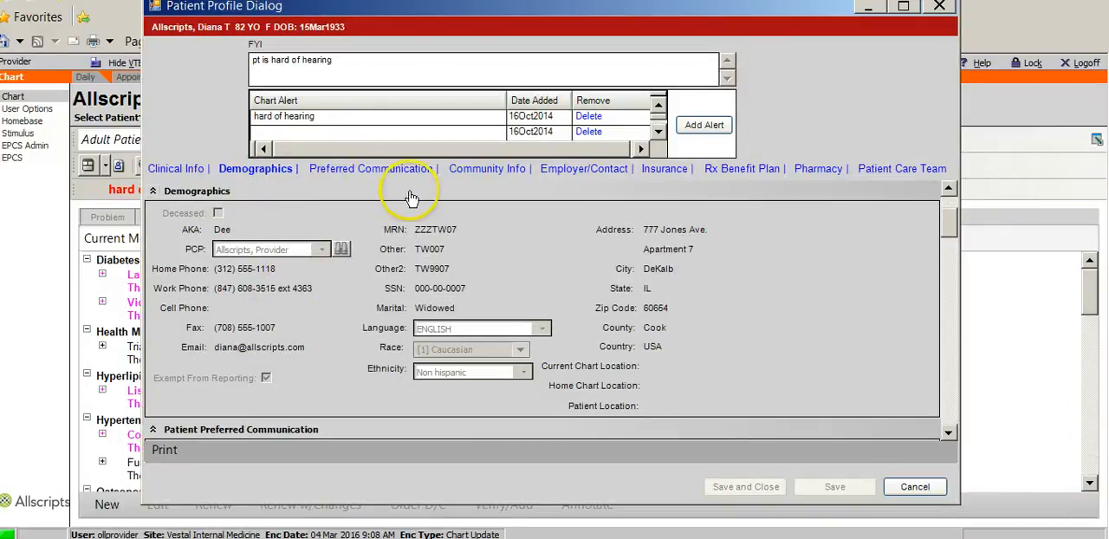
click(828, 173)
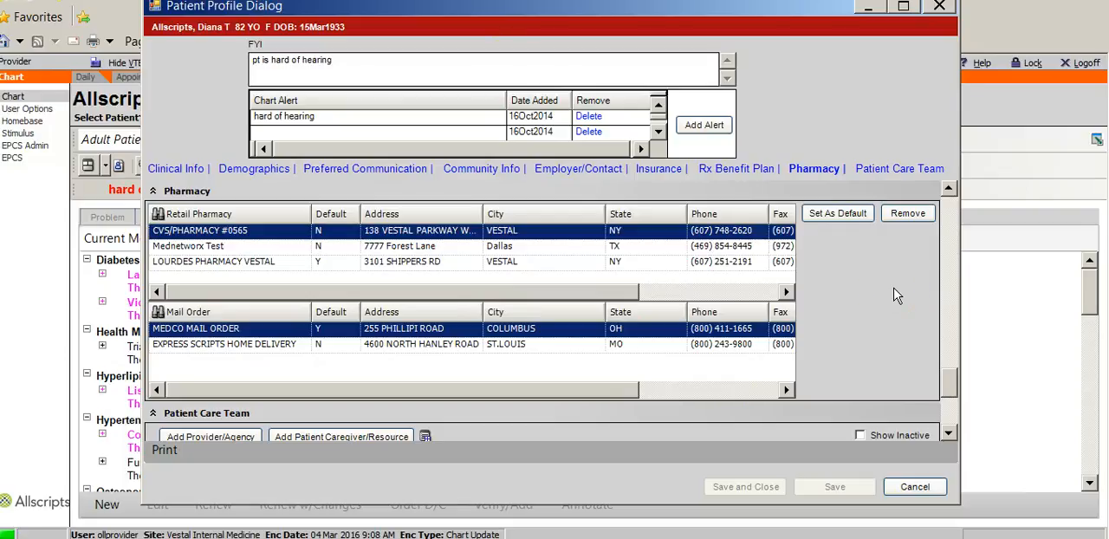
click(702, 126)
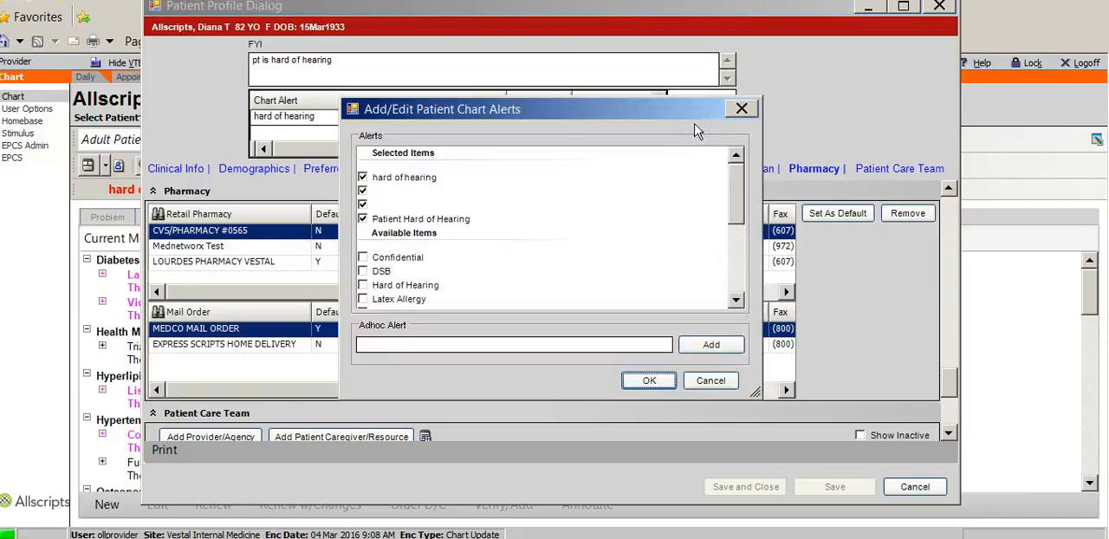
click(396, 346)
text(Patient due for M)
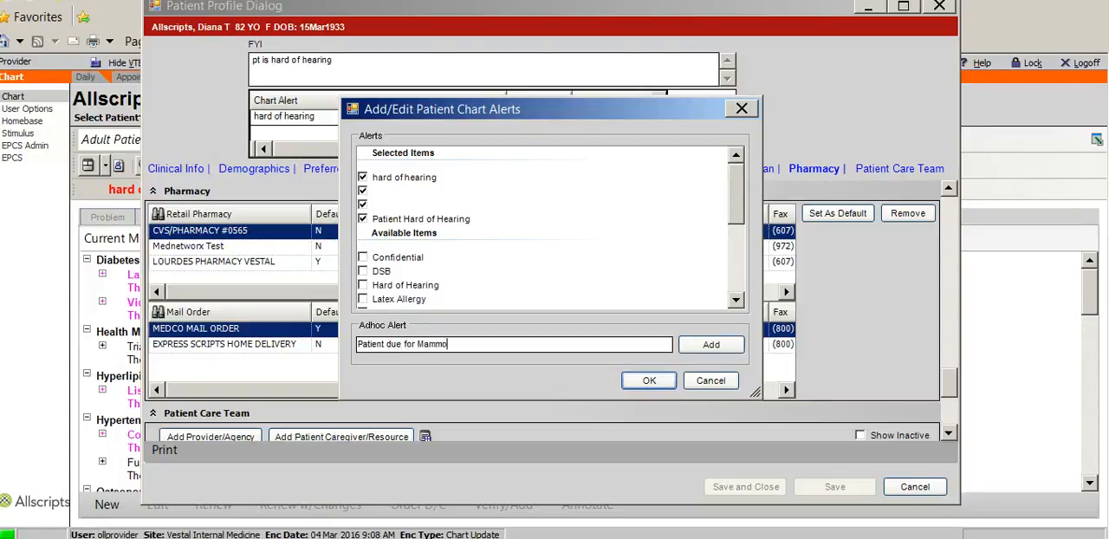
text(am 3/2017)
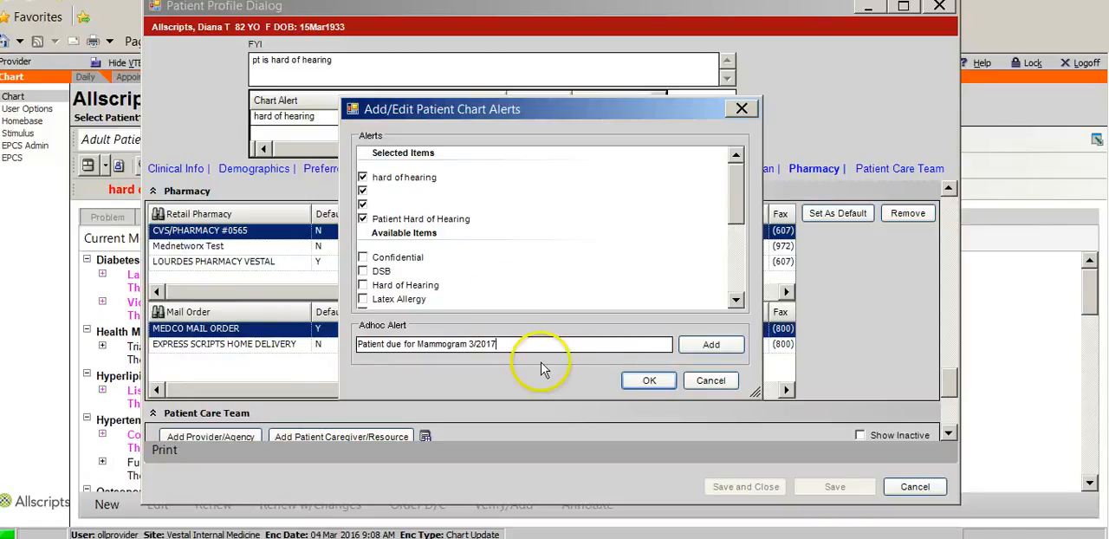
click(646, 379)
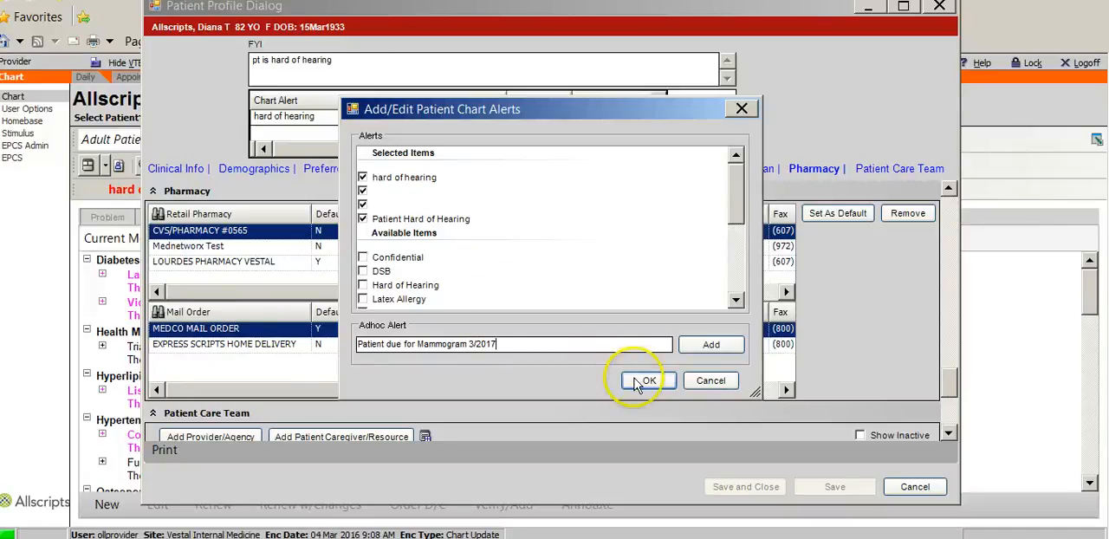
click(915, 486)
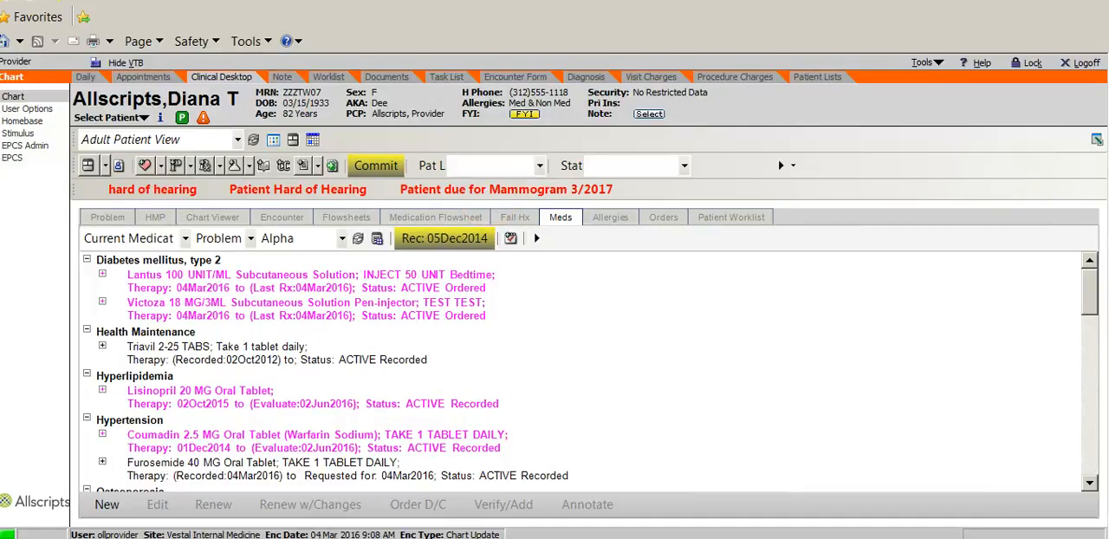
Step: Delete the "hard of hearing" chart alert from the patient profile and close the profile
click(160, 119)
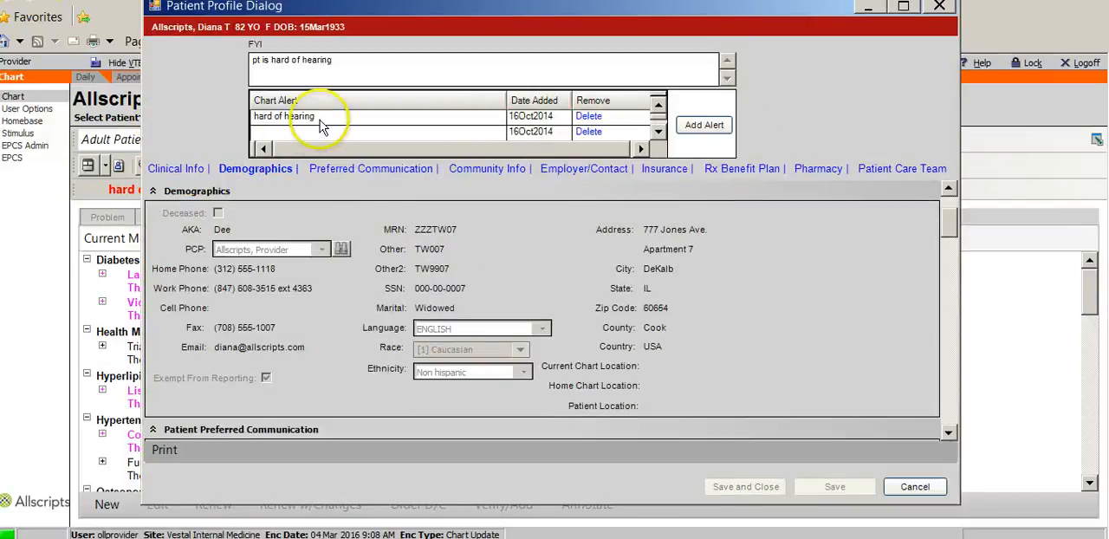
click(596, 116)
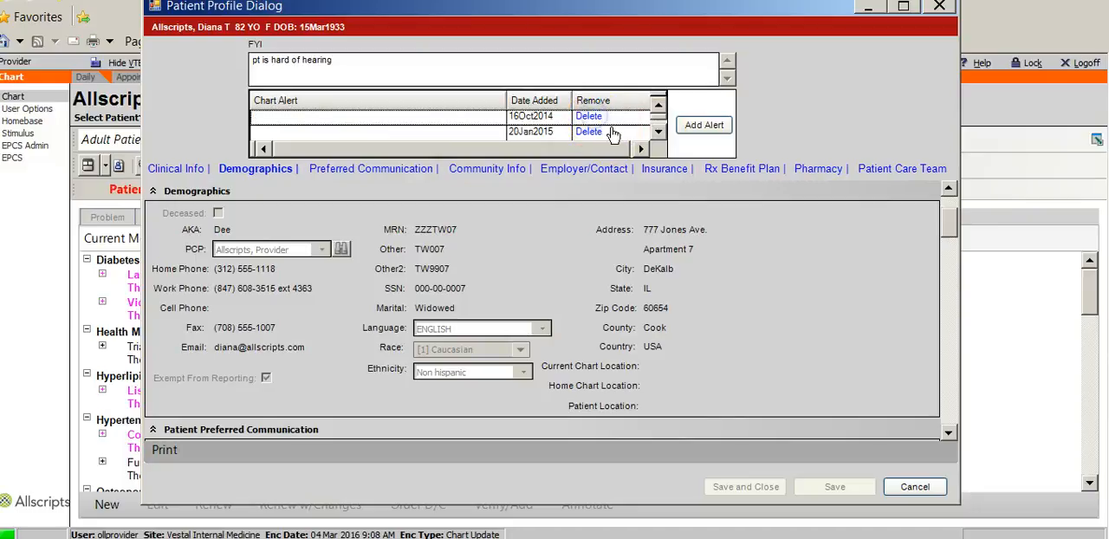
click(900, 488)
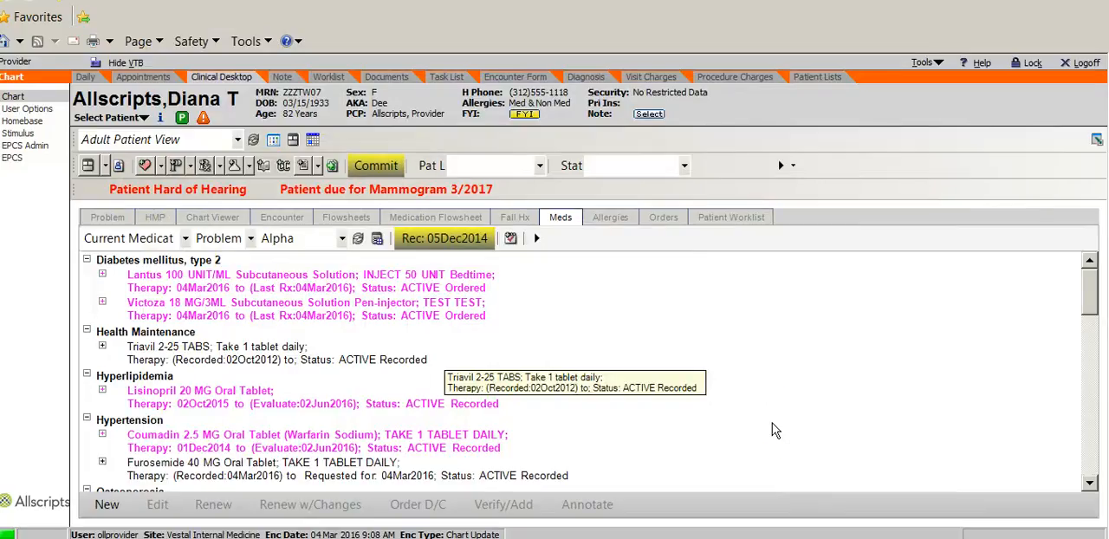
Step: Start committing the chart changes and review the pending entries, including the actions for Ceftriaxone Sodium 1 GM under Health Maintenance
click(374, 171)
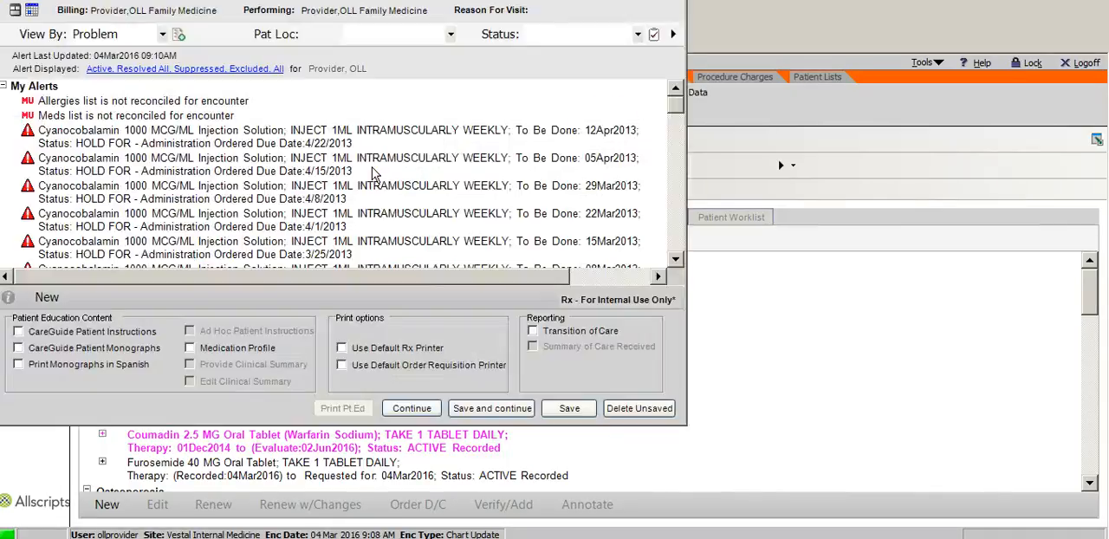
click(668, 104)
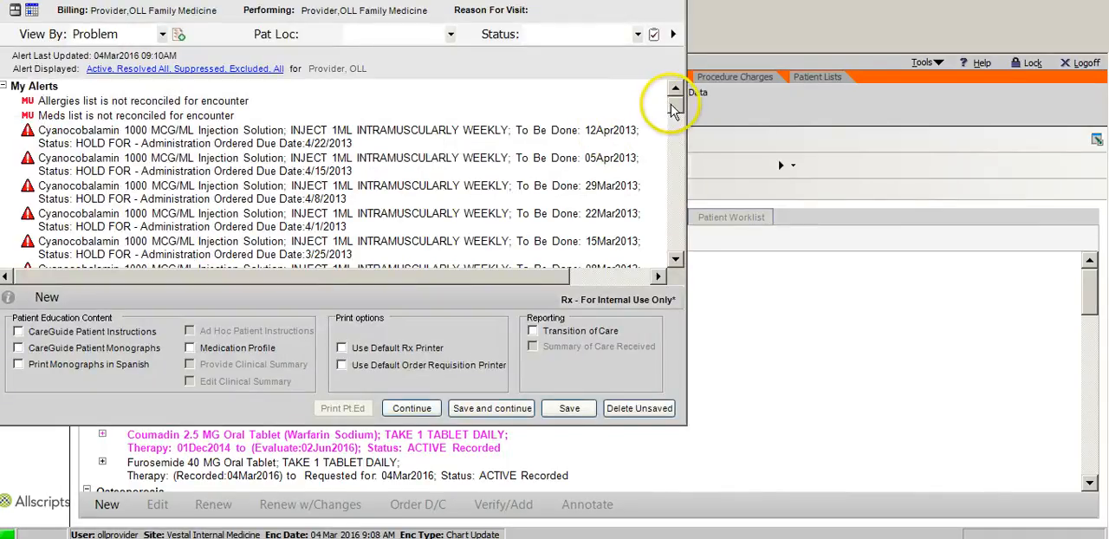
mouse_move(669, 104)
mouse_down()
mouse_move(682, 160)
mouse_move(674, 223)
mouse_move(674, 208)
mouse_up()
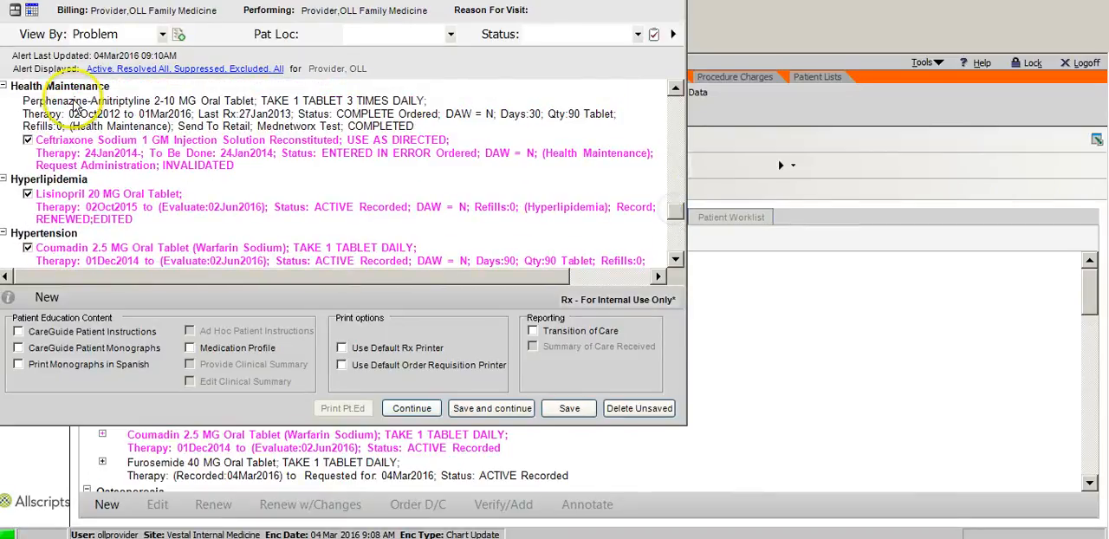
click(174, 151)
right_click(182, 157)
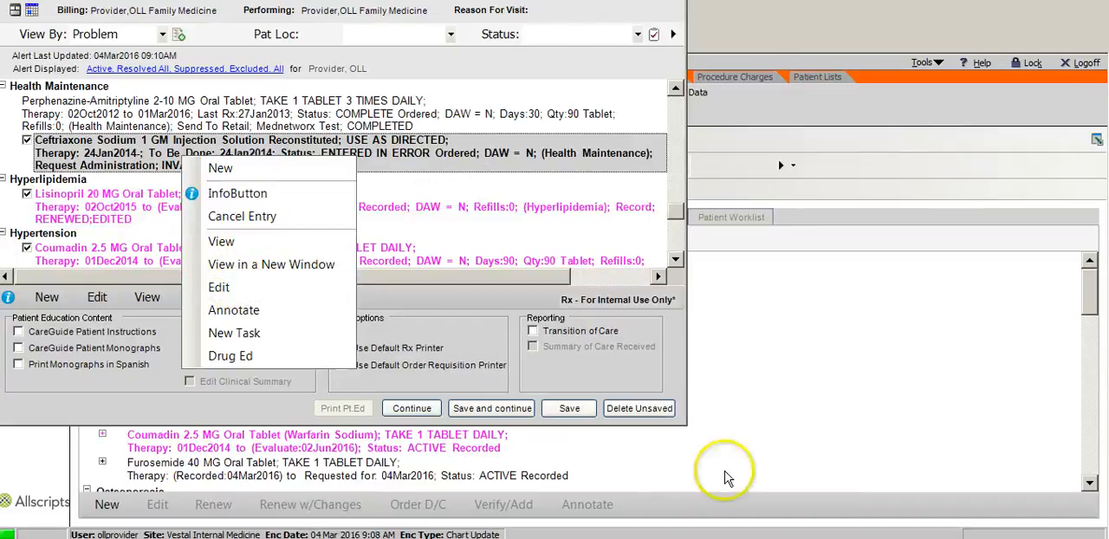
Step: Save the pending entries and continue without printing the Victoza script, and check the medication list down to Pernicious anemia
click(511, 410)
click(510, 410)
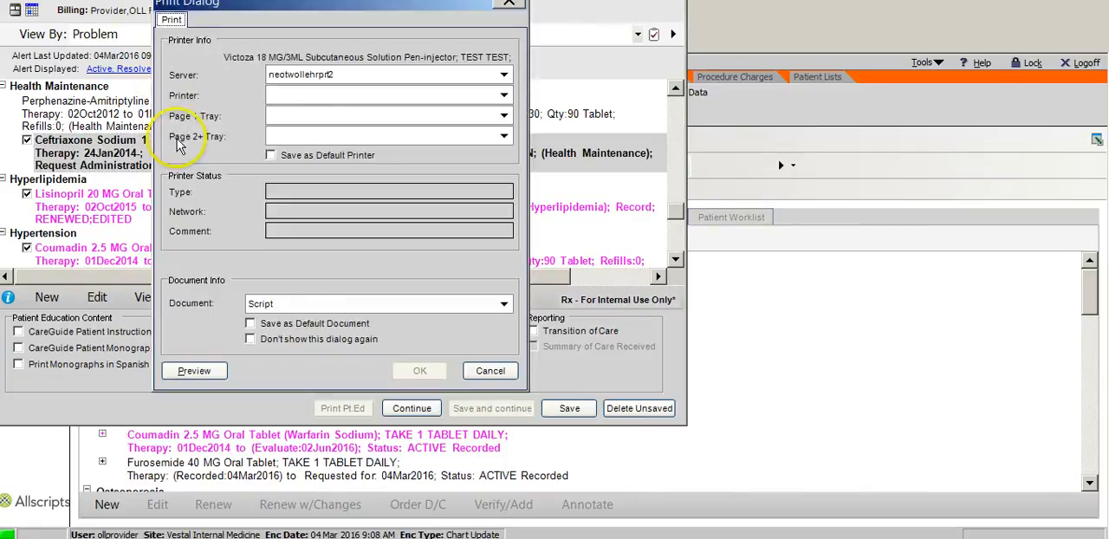
click(490, 371)
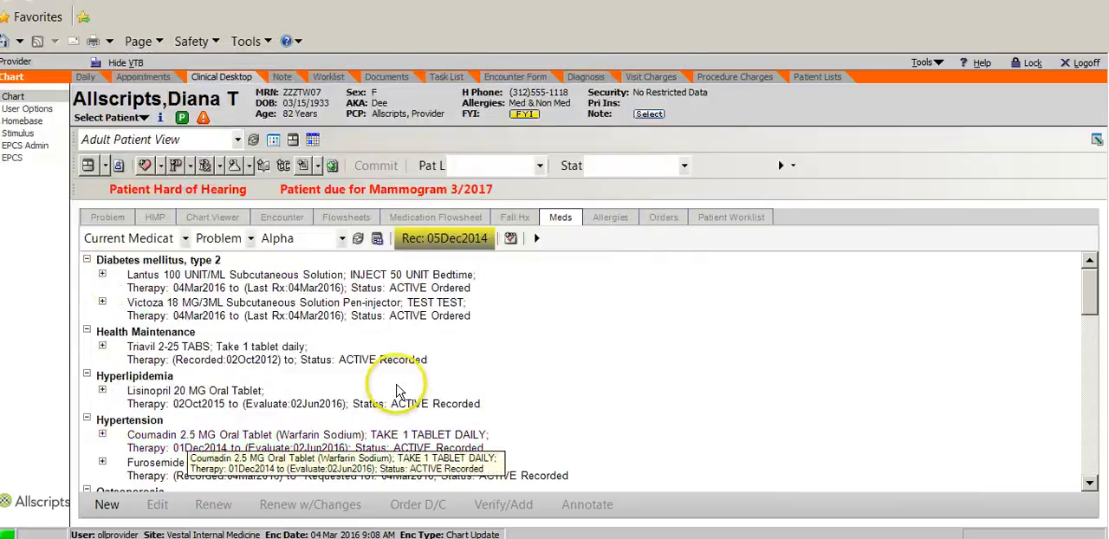
mouse_move(1097, 314)
mouse_down()
mouse_move(1088, 383)
mouse_move(1104, 325)
mouse_up()
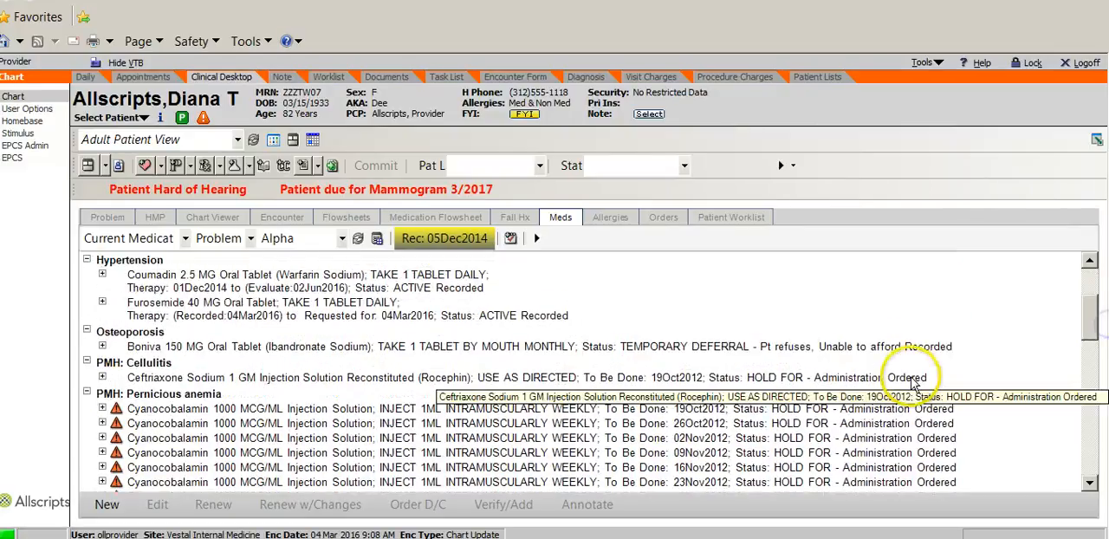